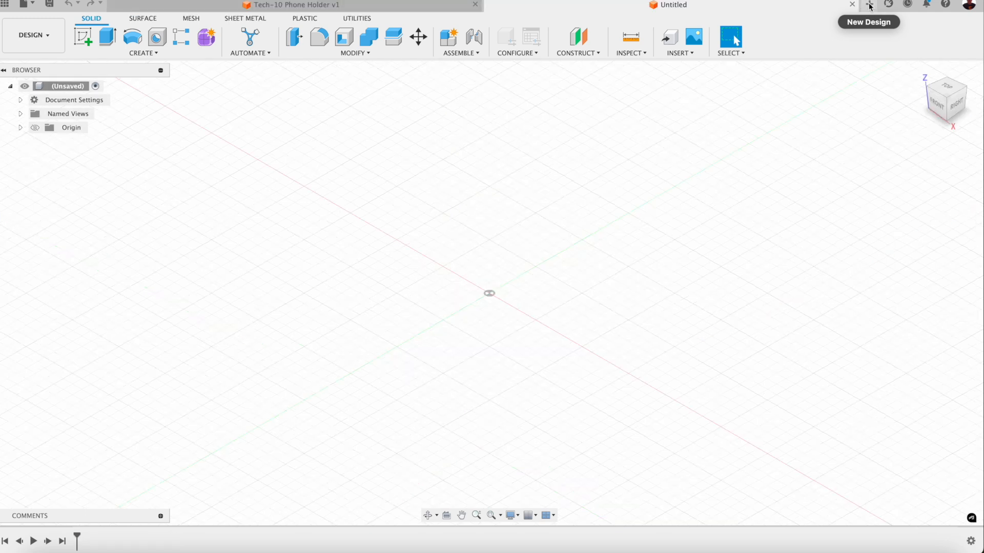
Step: Start a sketch on the front plane and draw a 45 mm horizontal line from the origin along the positive X axis
click(83, 36)
click(509, 279)
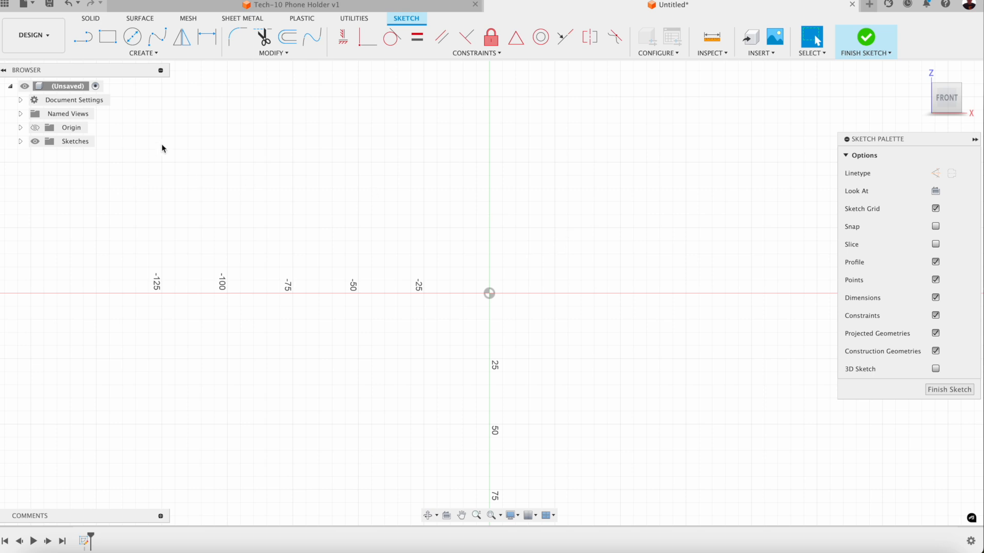
click(143, 53)
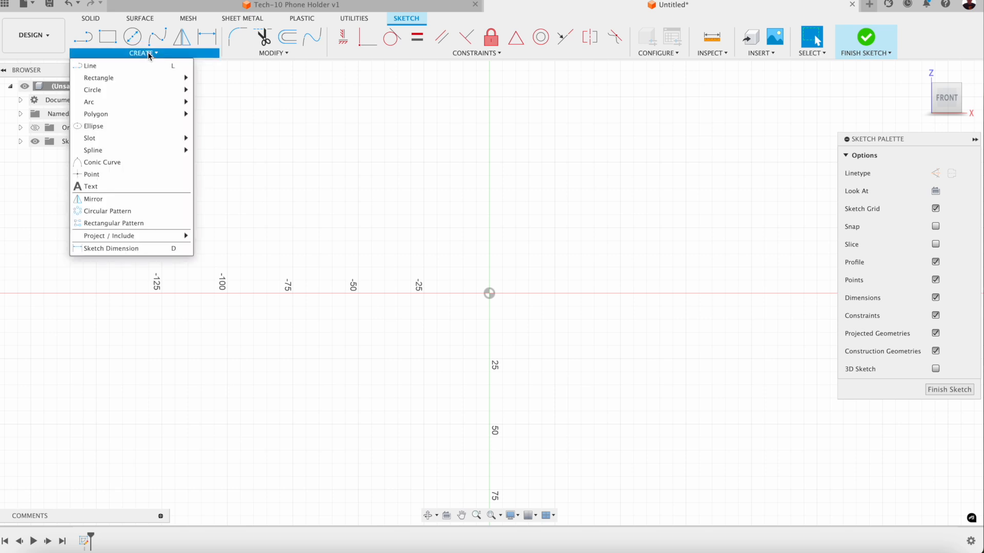
click(118, 67)
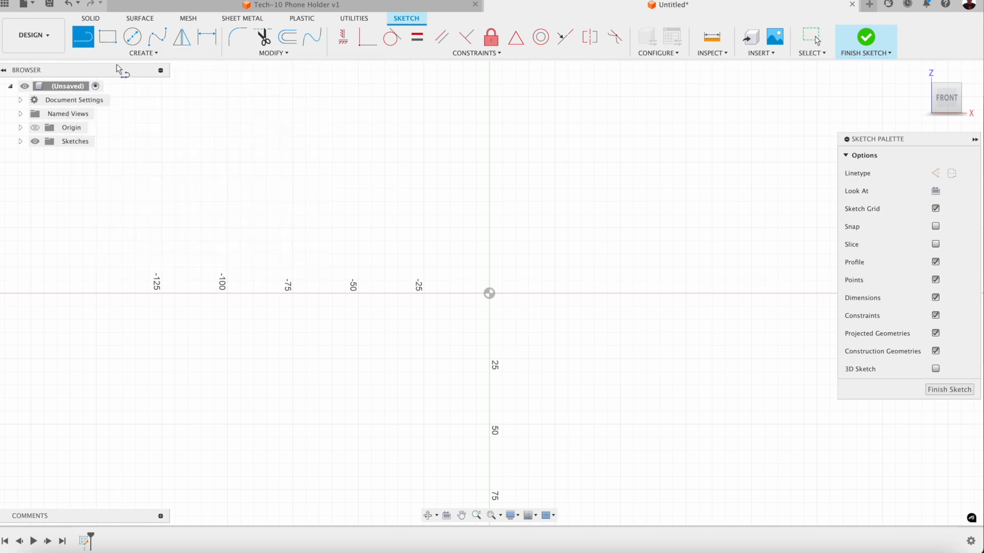
click(490, 294)
text(4)
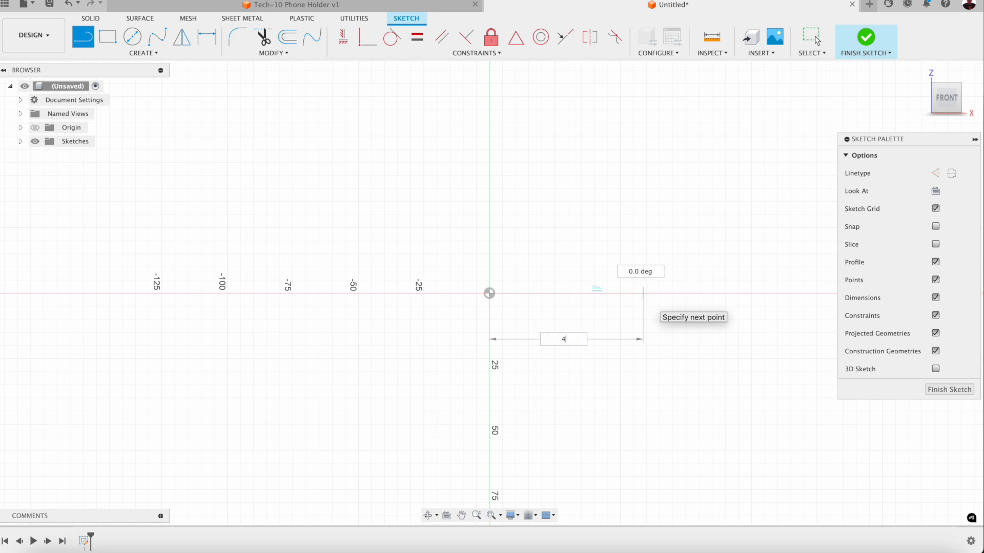
text(5)
key(Tab)
key(Tab)
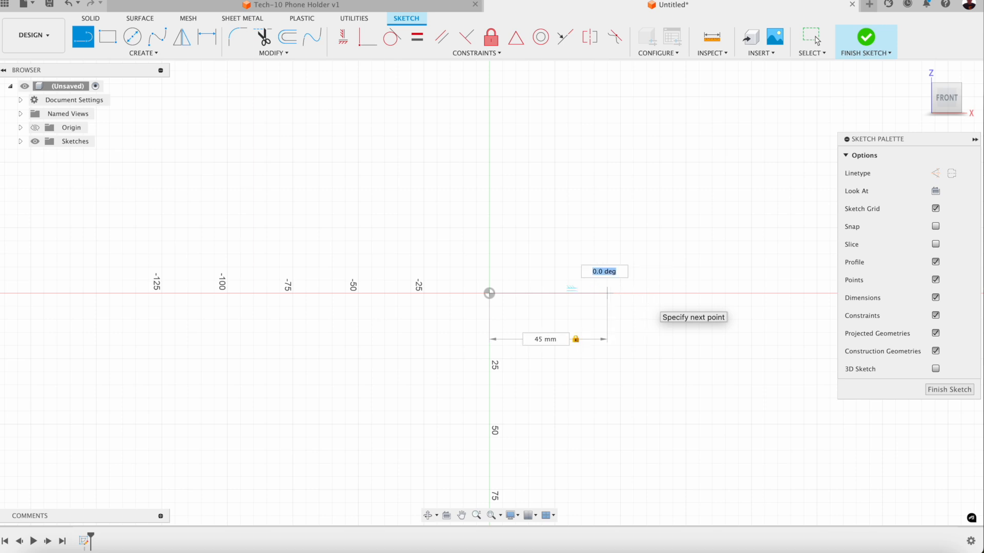
key(Tab)
key(Return)
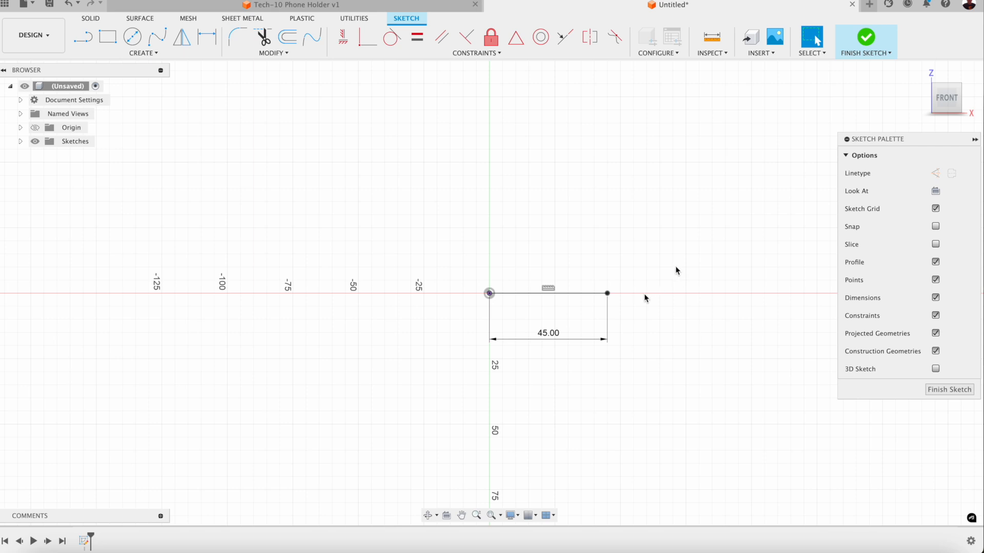
Step: Draw a 30 mm line from the origin, slanting up over the base line at about 53.5 degrees
key(l)
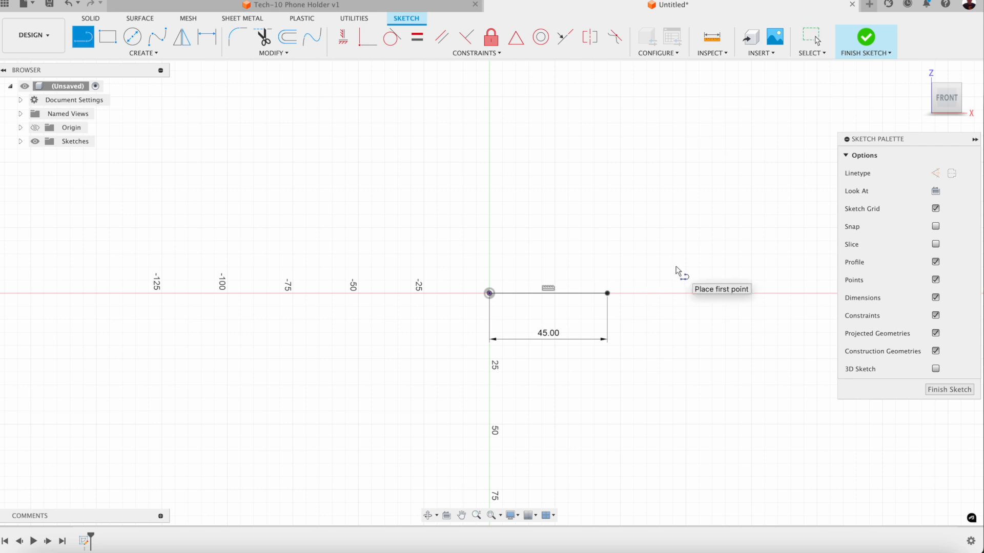
click(489, 293)
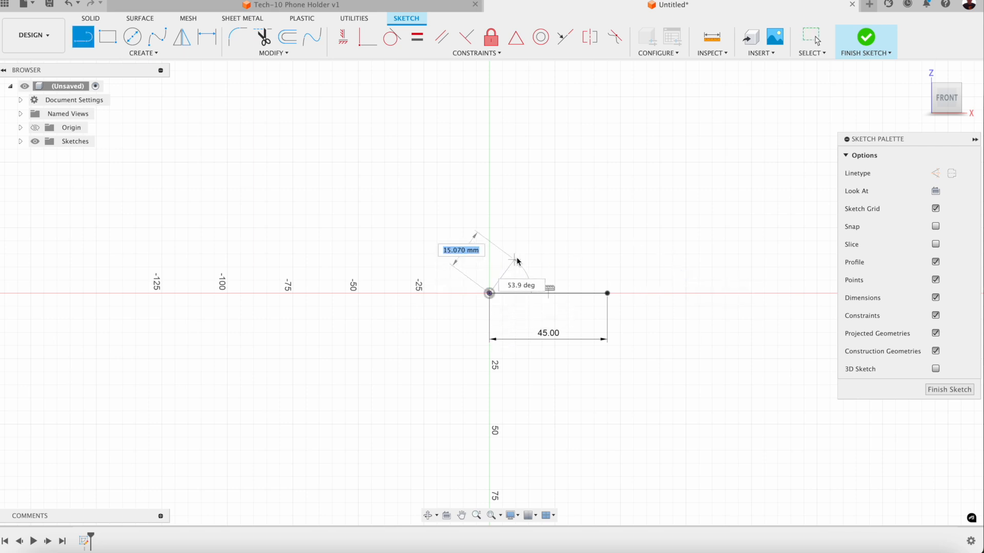
text(30)
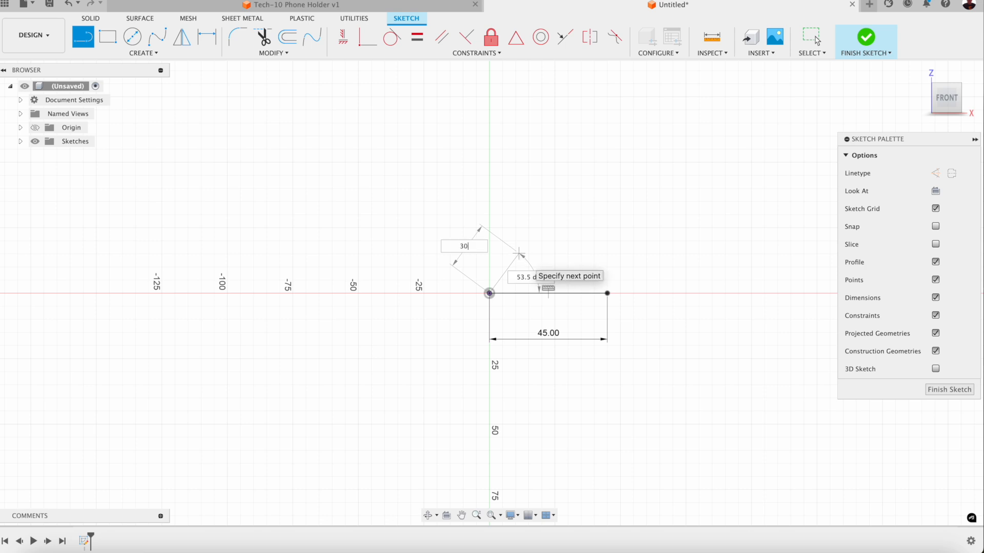
key(Tab)
click(815, 38)
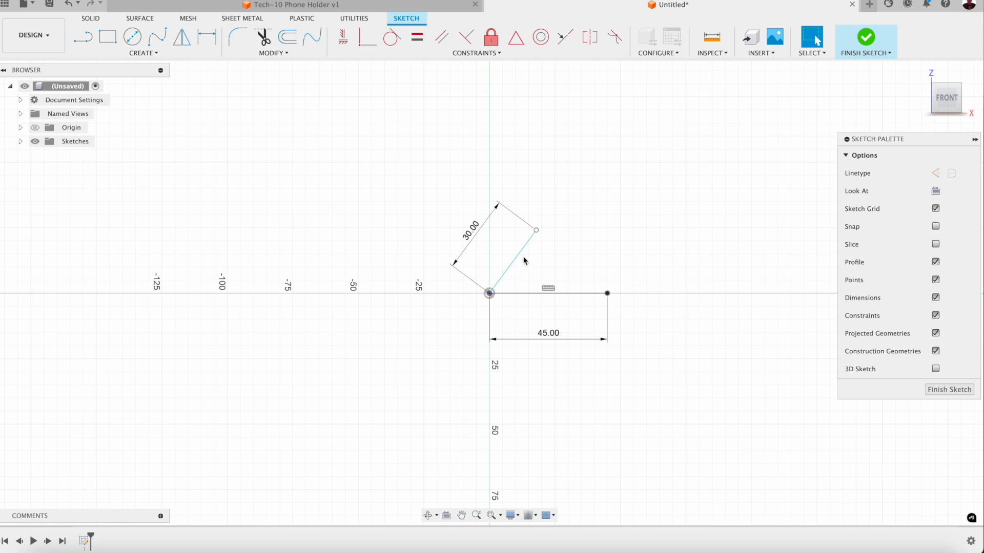
Step: Dimension the angle between the 30 mm slanted line and the base line as 60 degrees
key(d)
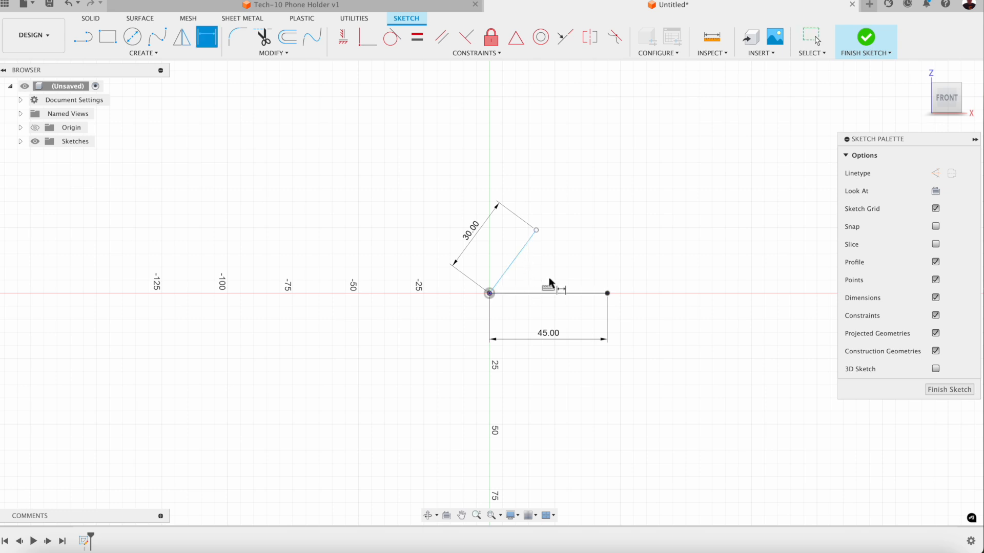
click(511, 265)
click(533, 293)
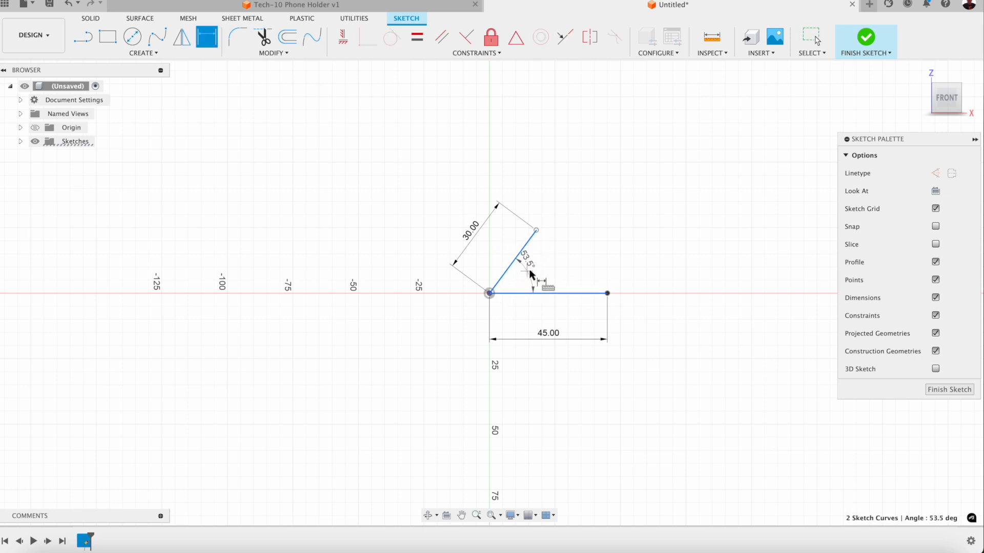
click(549, 254)
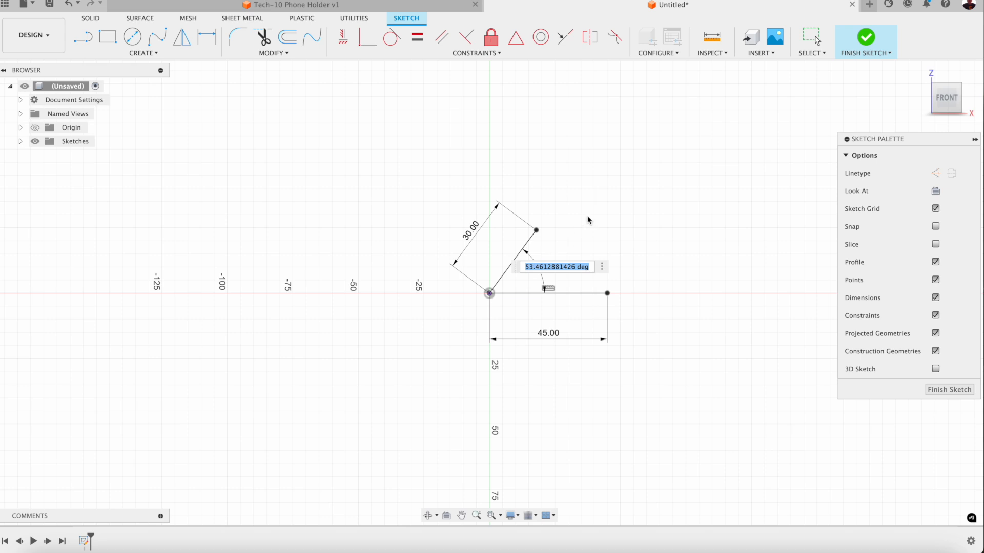
text(60)
key(Return)
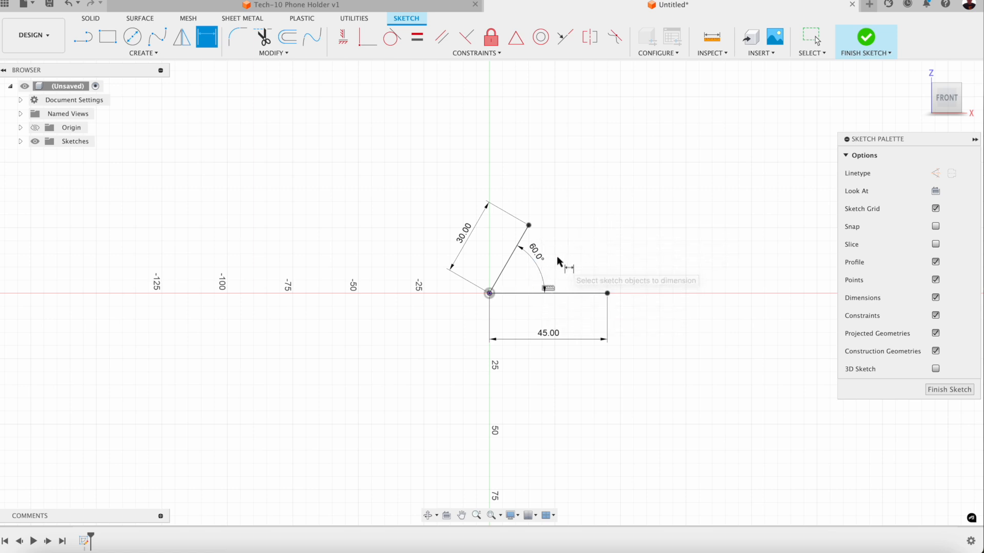
Step: Draw an 80 mm line from the base line's free end, slanting up and away from the origin at about 60.5 degrees
key(l)
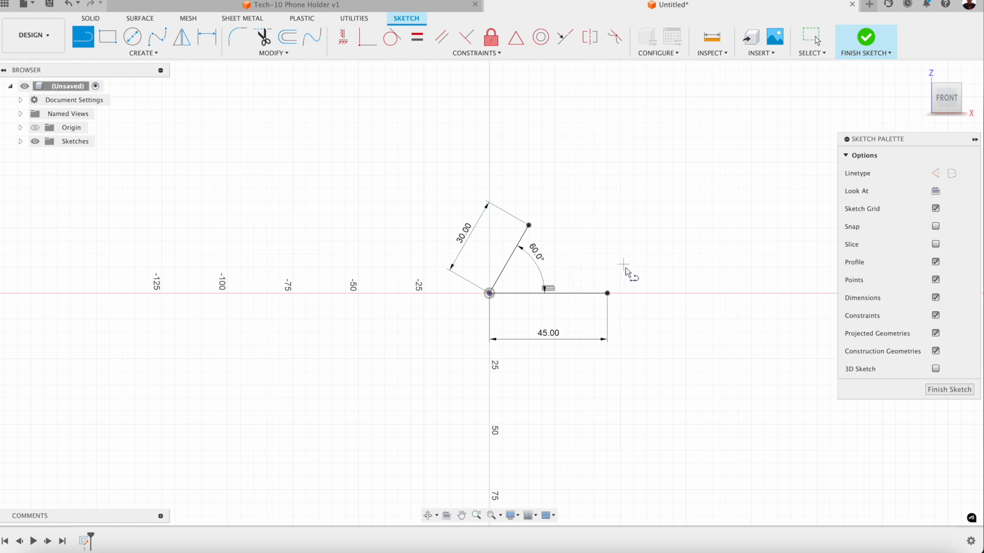
click(607, 293)
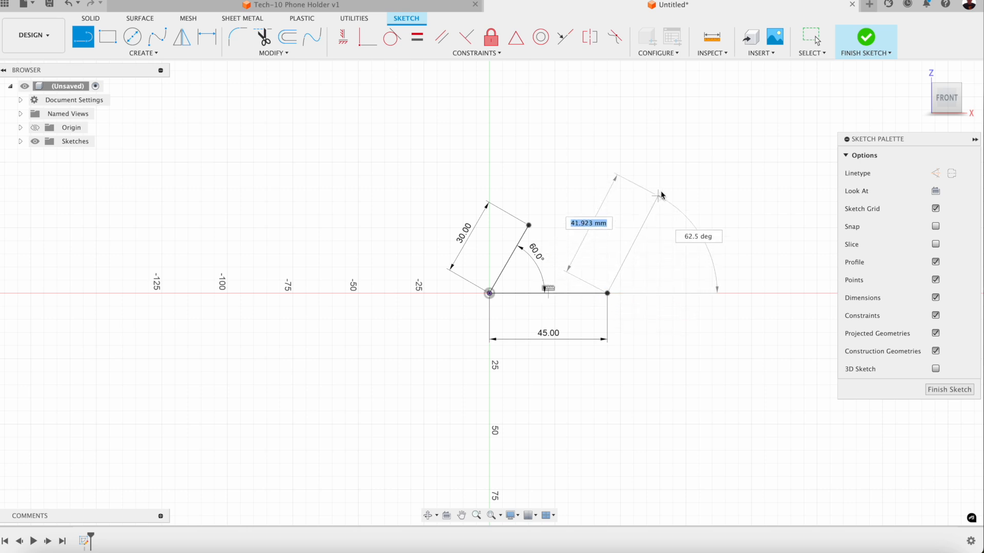
text(80)
key(Tab)
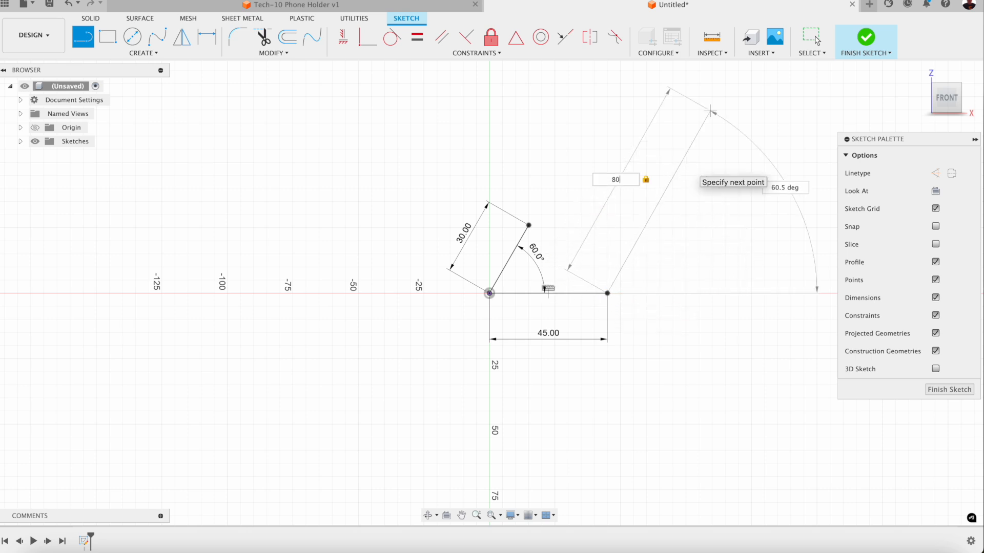
key(Tab)
key(Return)
click(815, 39)
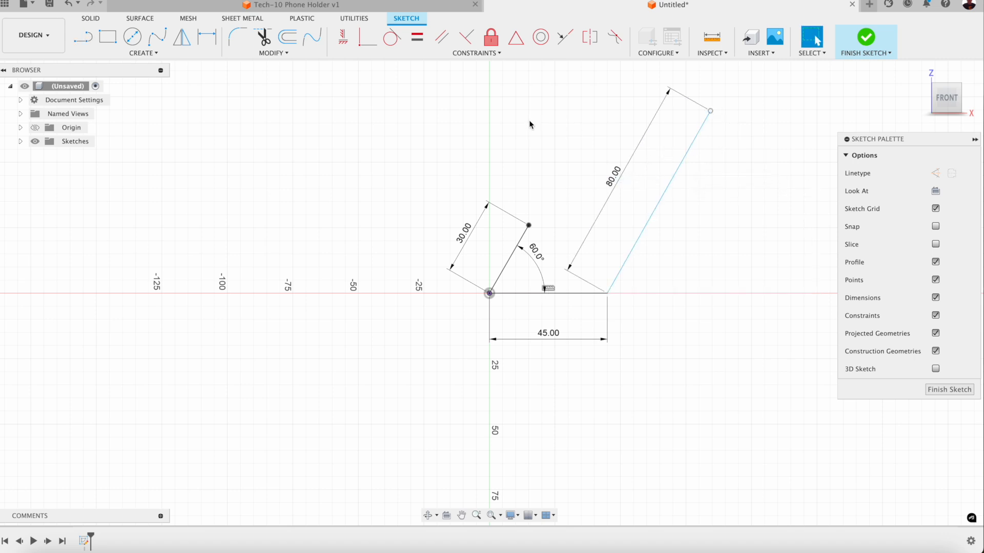
Step: Apply a Parallel constraint between the 30 mm slanted line and the 80 mm line
click(492, 55)
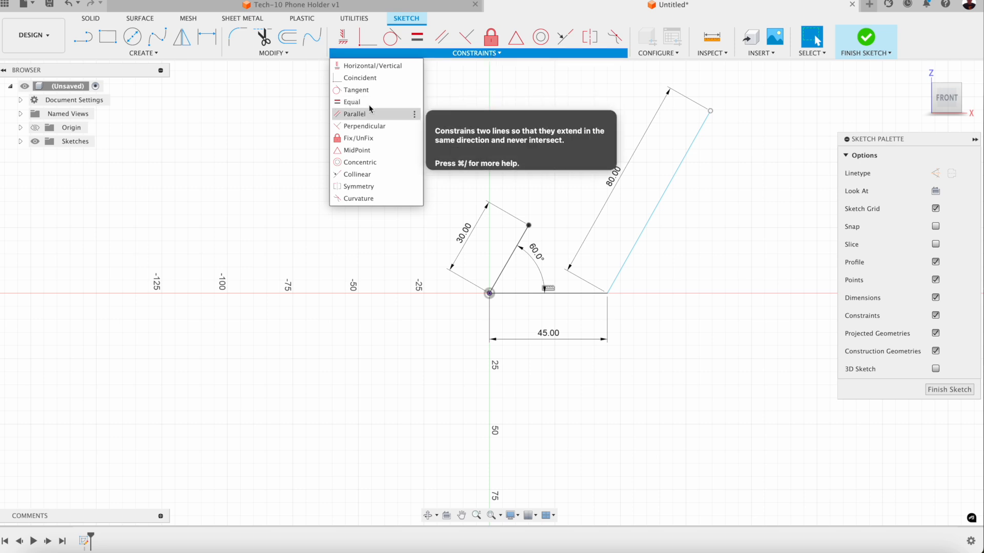
click(442, 38)
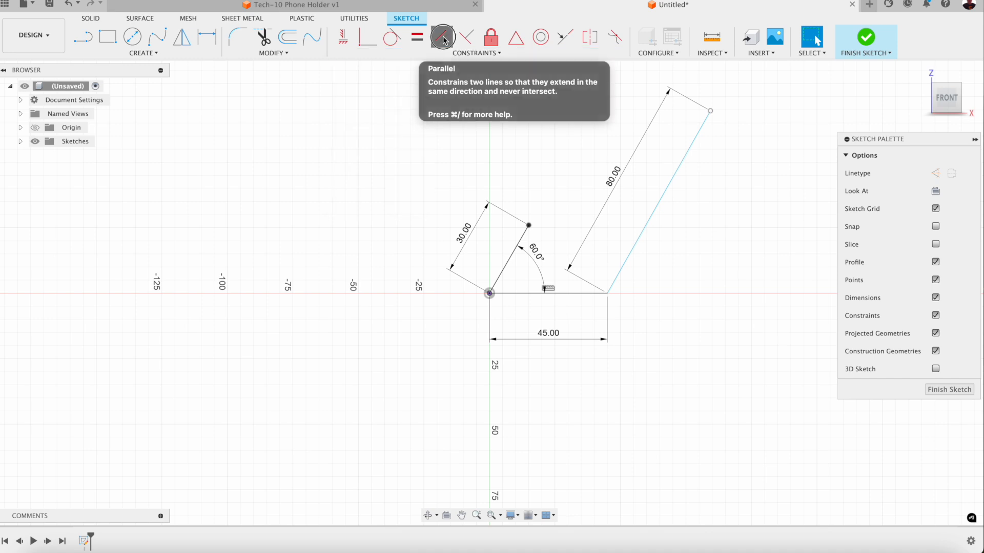
click(520, 253)
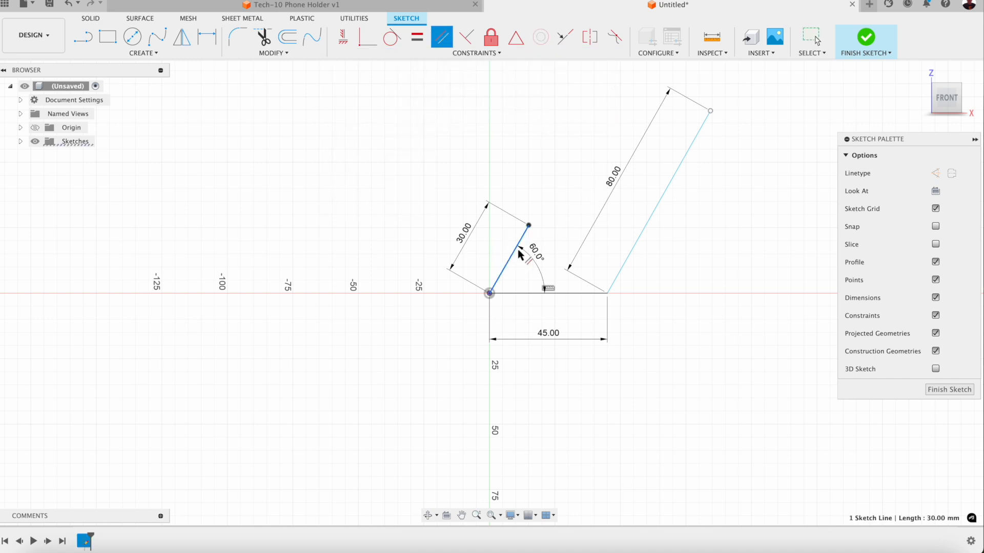
click(654, 213)
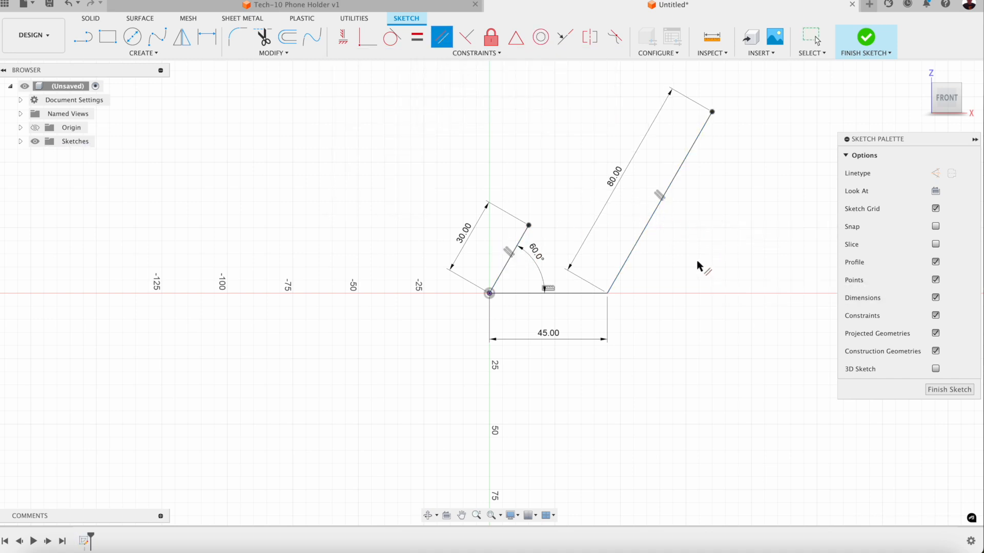
Step: Draw a line sloping down from the 80 mm line's upper end and move its free endpoint to about X 116, Z 9 mm
key(l)
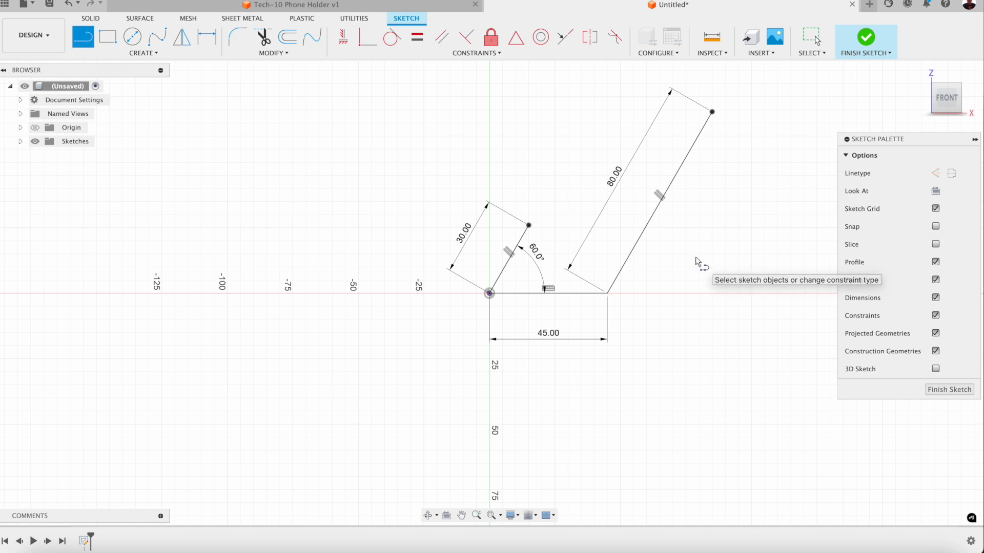
click(712, 112)
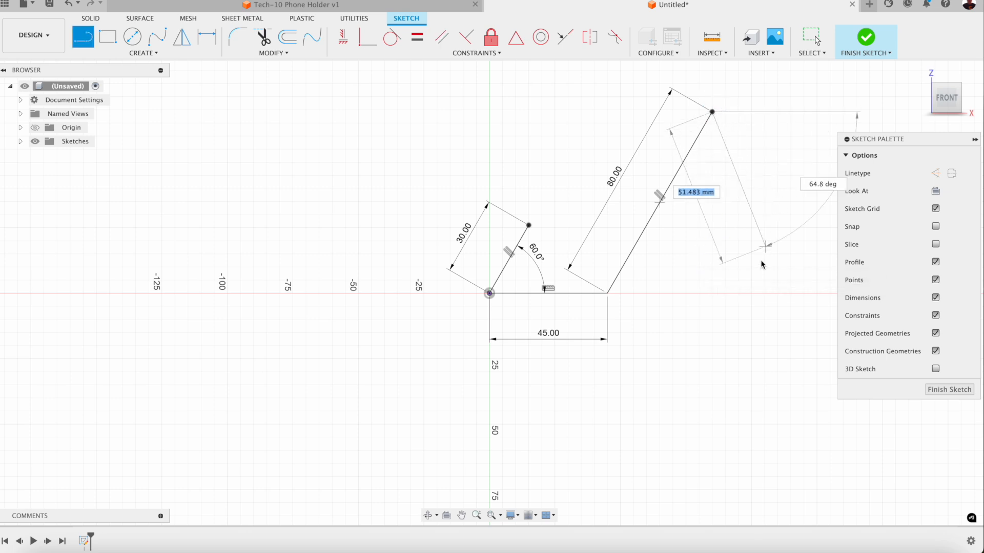
click(778, 295)
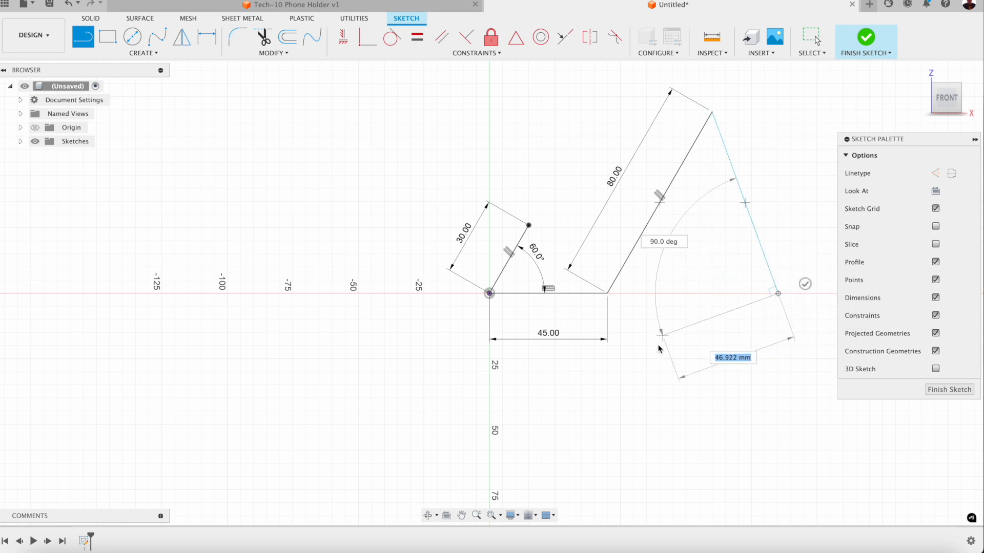
click(814, 39)
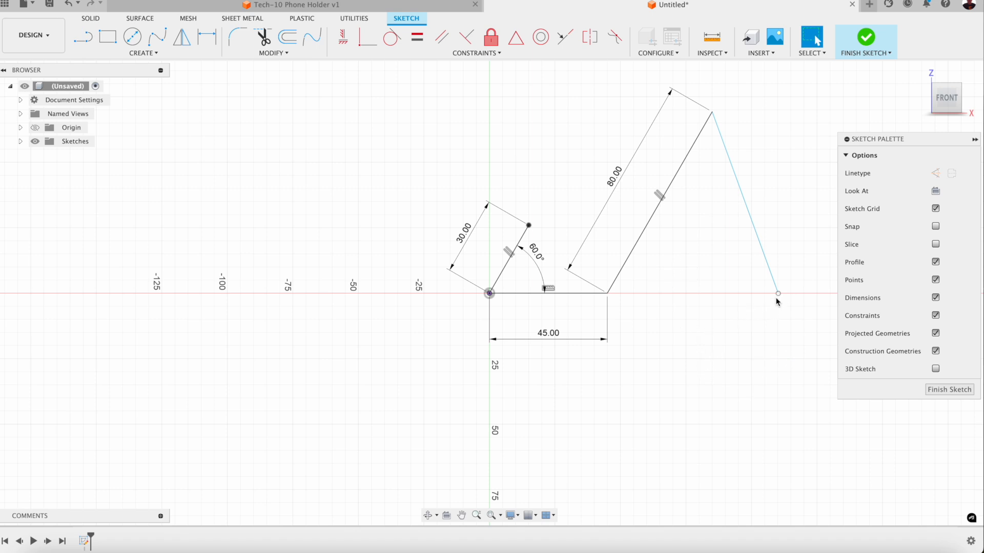
mouse_move(777, 293)
mouse_down()
mouse_move(795, 257)
mouse_move(794, 268)
mouse_up()
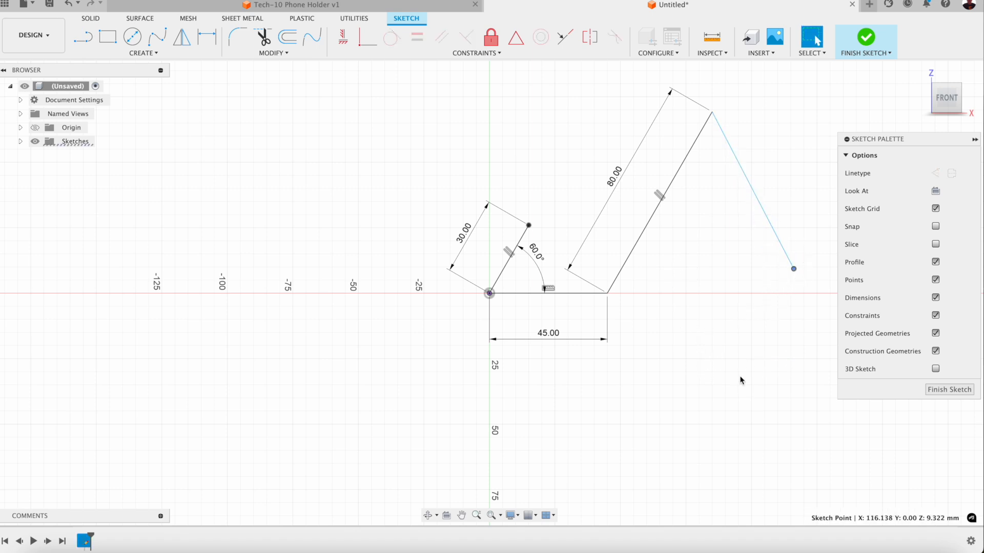
click(738, 380)
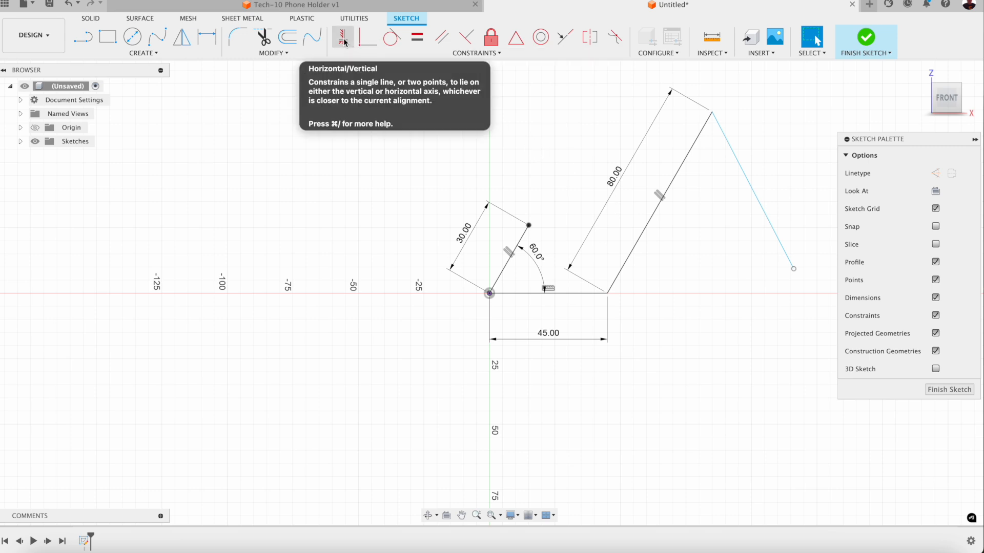
Step: Apply a Horizontal/Vertical constraint to level the downward line's free endpoint with the 80 mm line's lower end
click(461, 54)
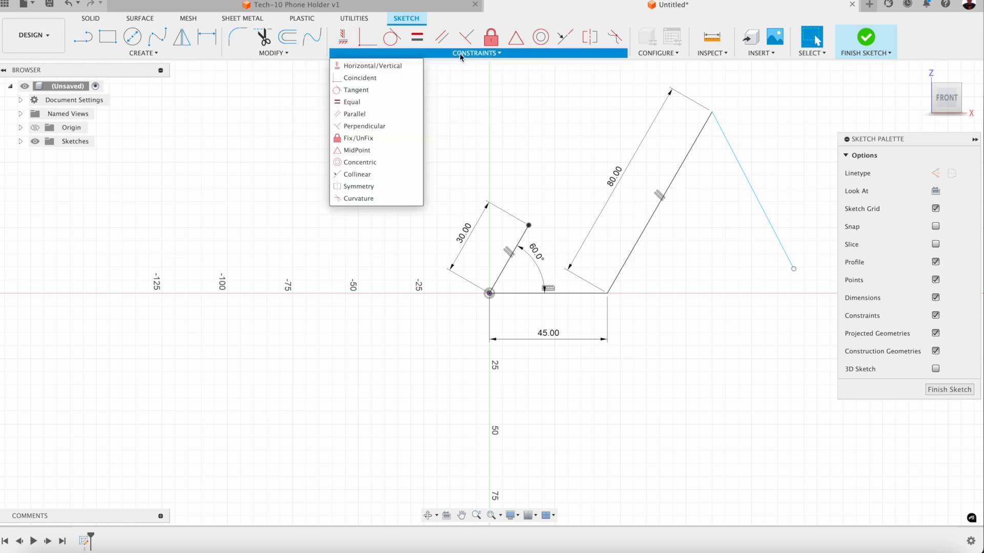
click(368, 66)
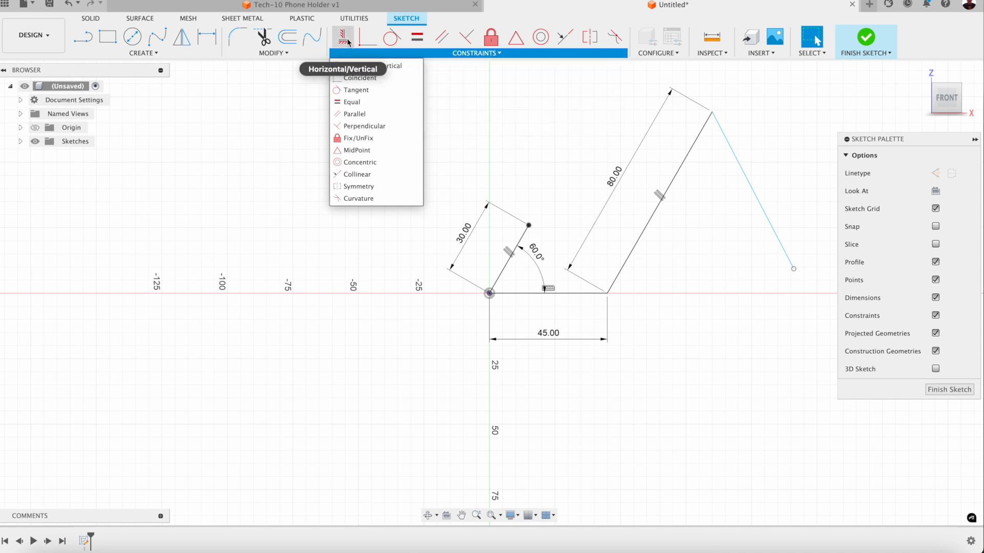
click(794, 269)
click(609, 296)
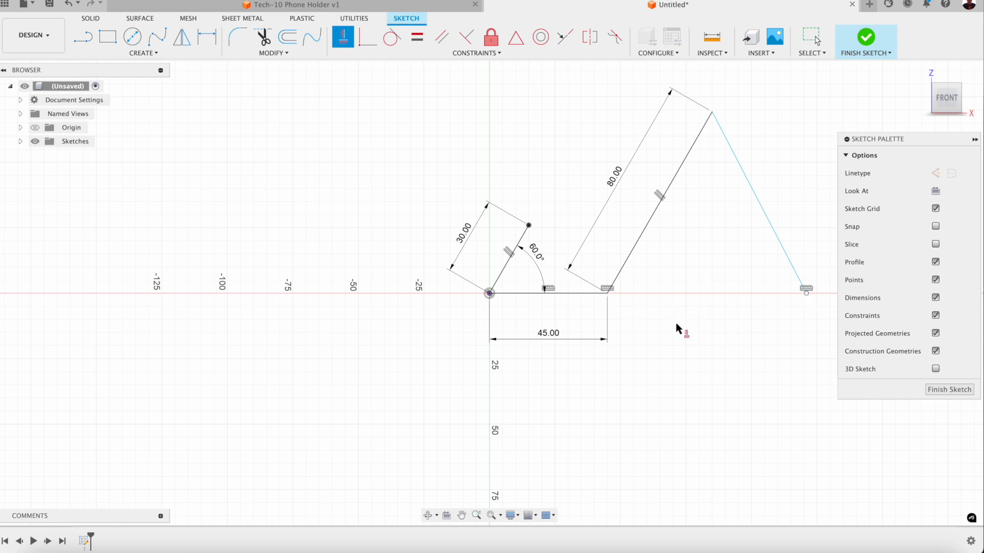
Step: Dimension the angle between the 80 mm line and the downward-sloping line as 60 degrees
key(d)
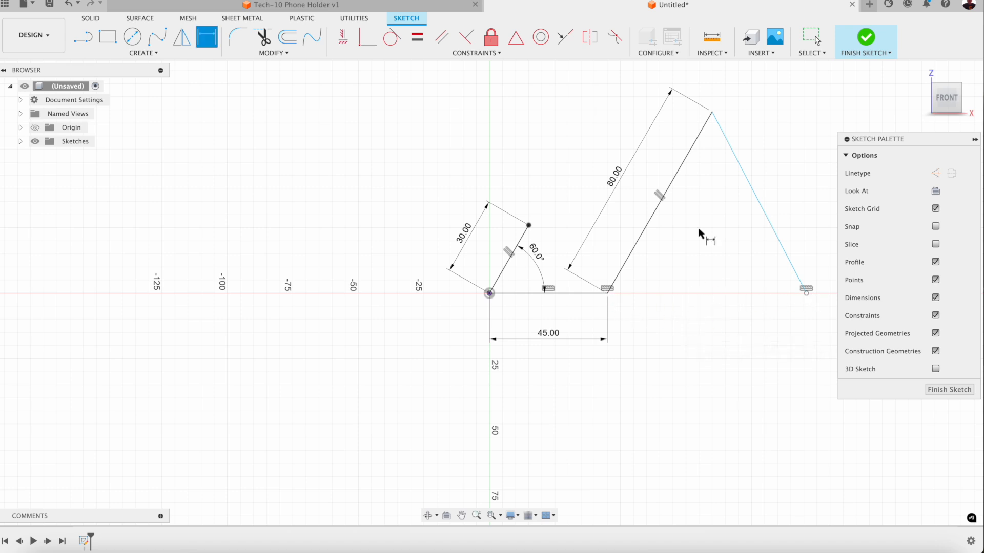
click(656, 218)
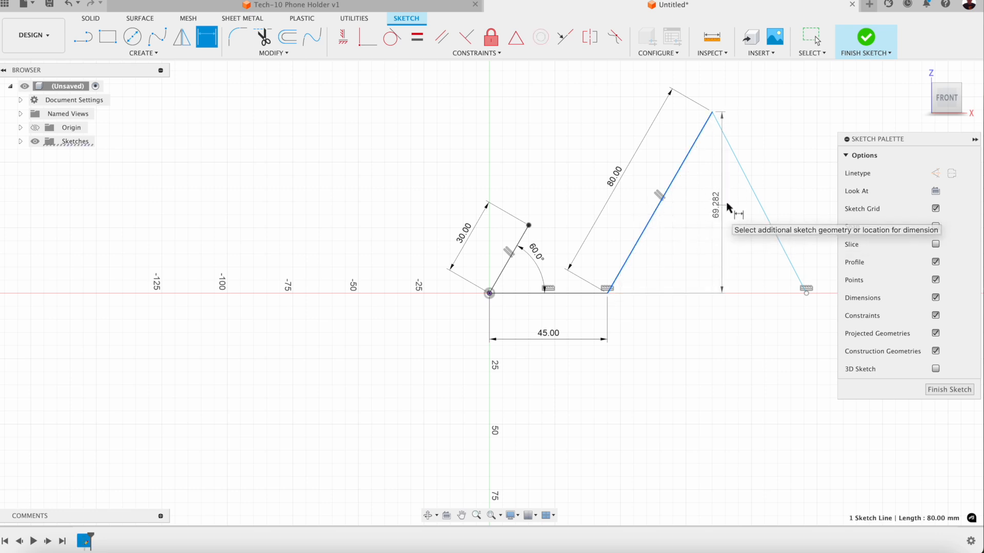
click(756, 192)
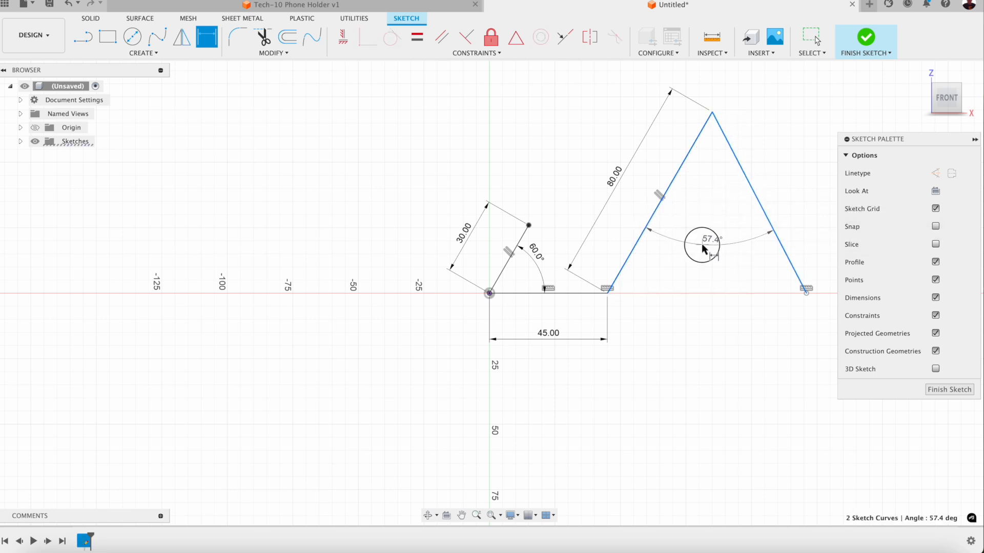
click(703, 249)
text(60)
key(Return)
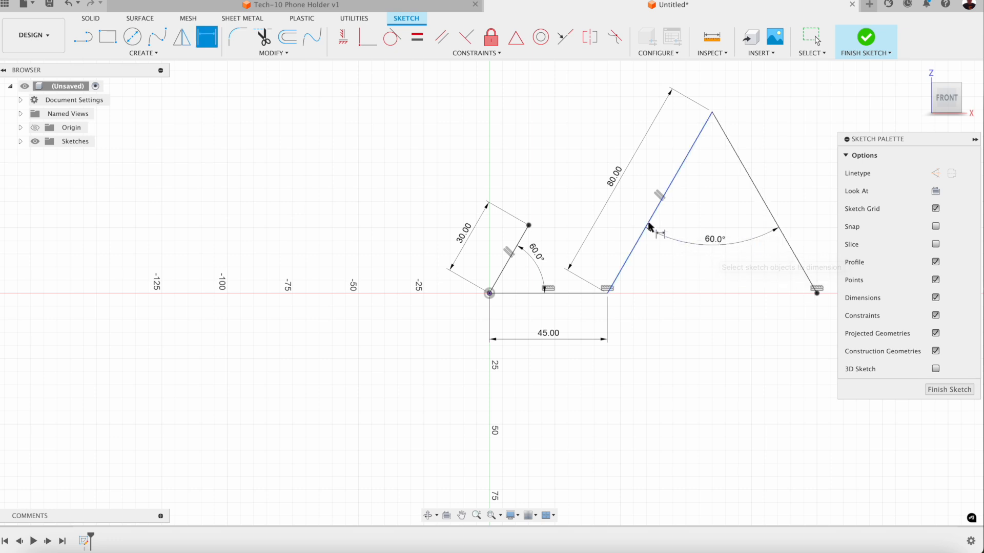
Step: Fillet the three corners of the open profile with a 3 mm radius: both ends of the 45 mm base and the peak
click(282, 55)
click(258, 67)
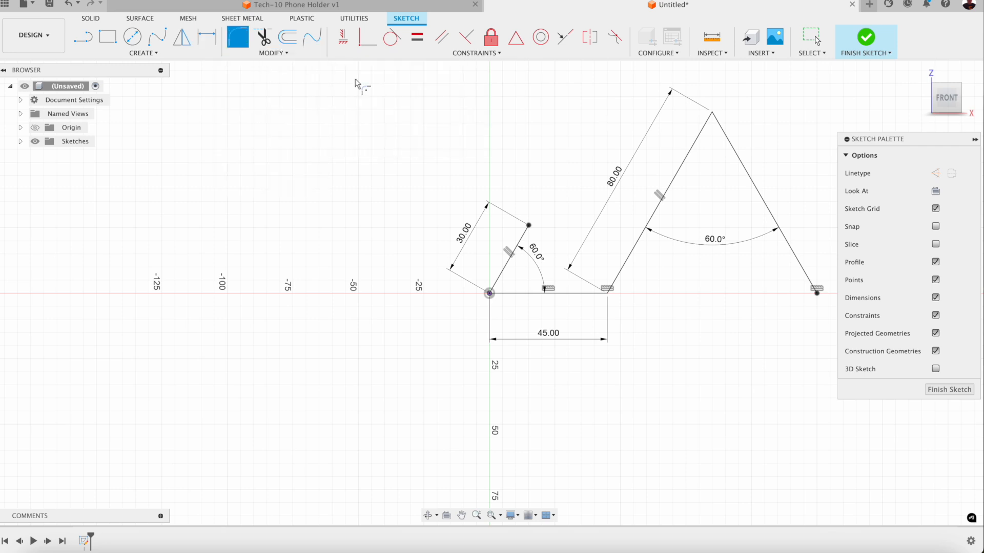
click(607, 294)
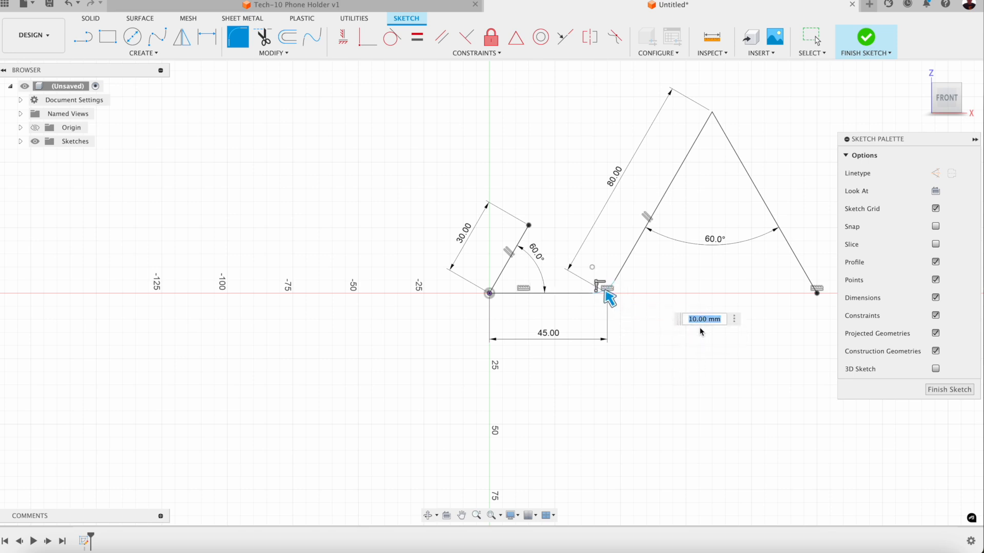
text(3)
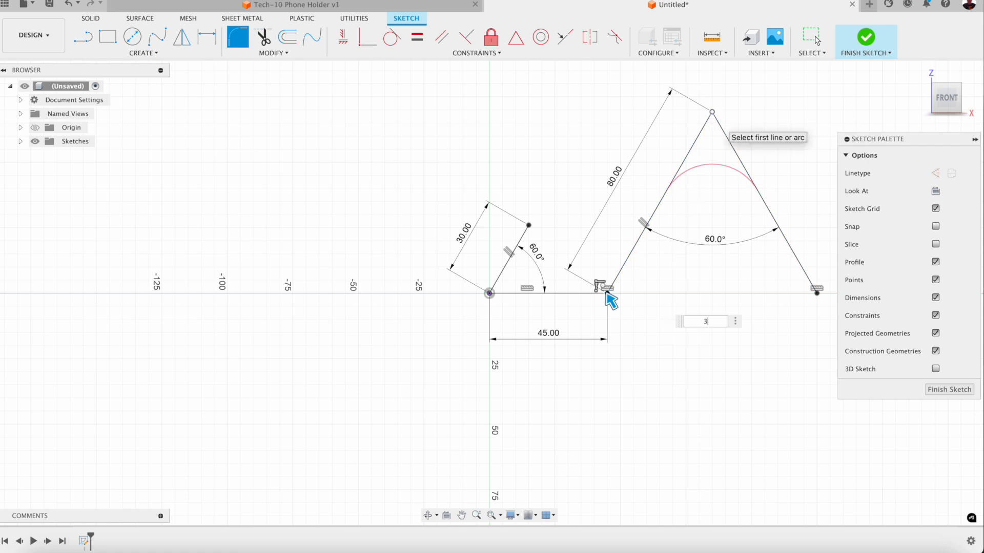
click(712, 113)
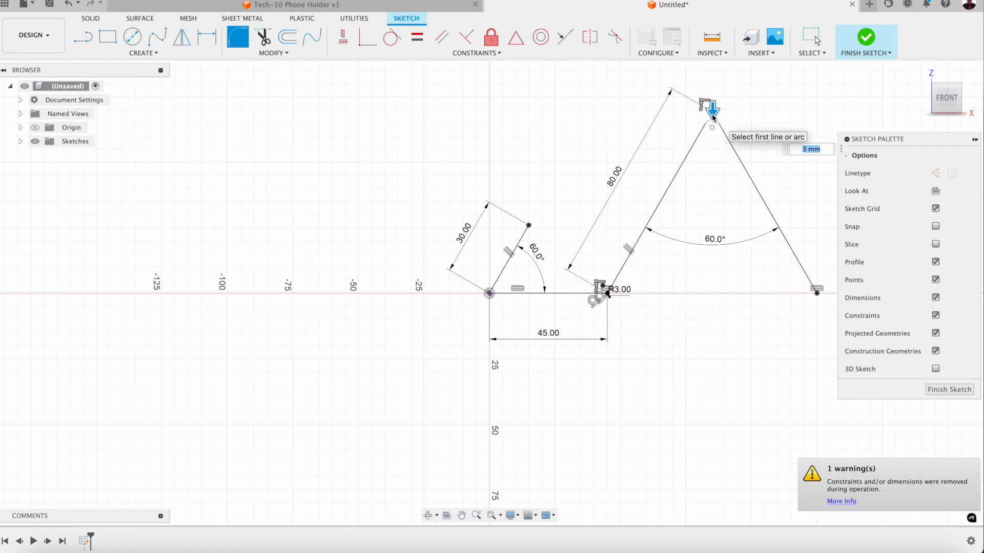
click(495, 295)
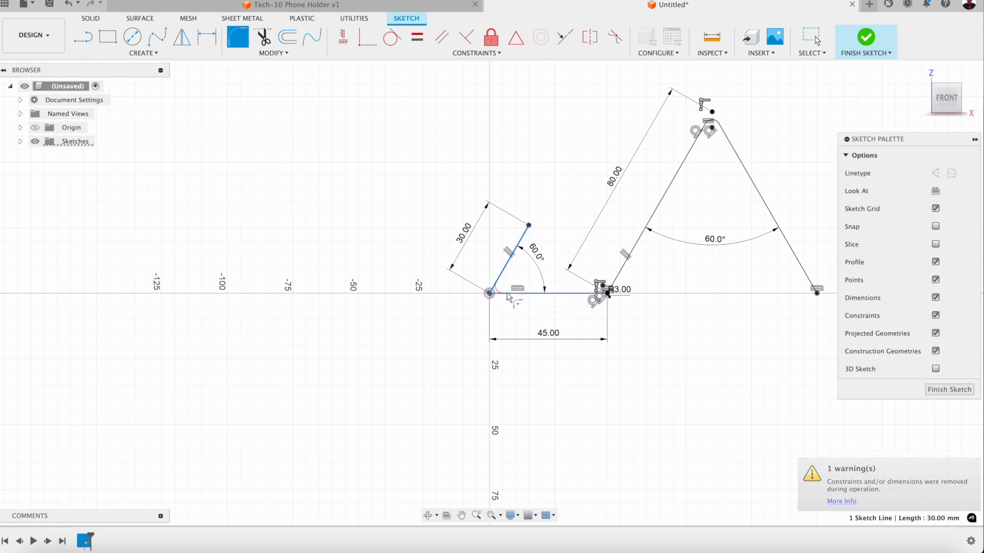
click(506, 293)
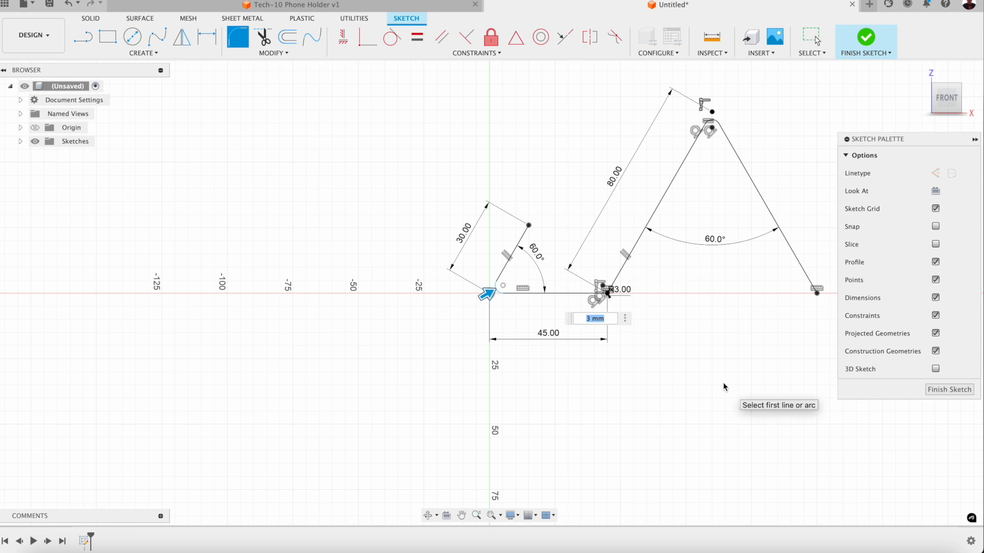
key(Escape)
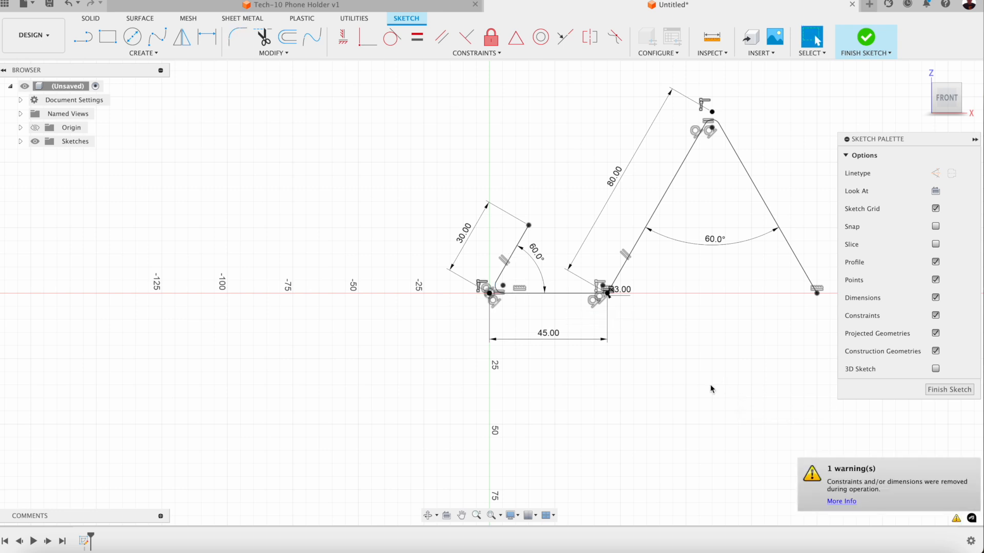
Step: Offset the whole chained profile by 3 mm toward the underside of the base line
scroll(522, 344, down, 3)
scroll(744, 277, up, 2)
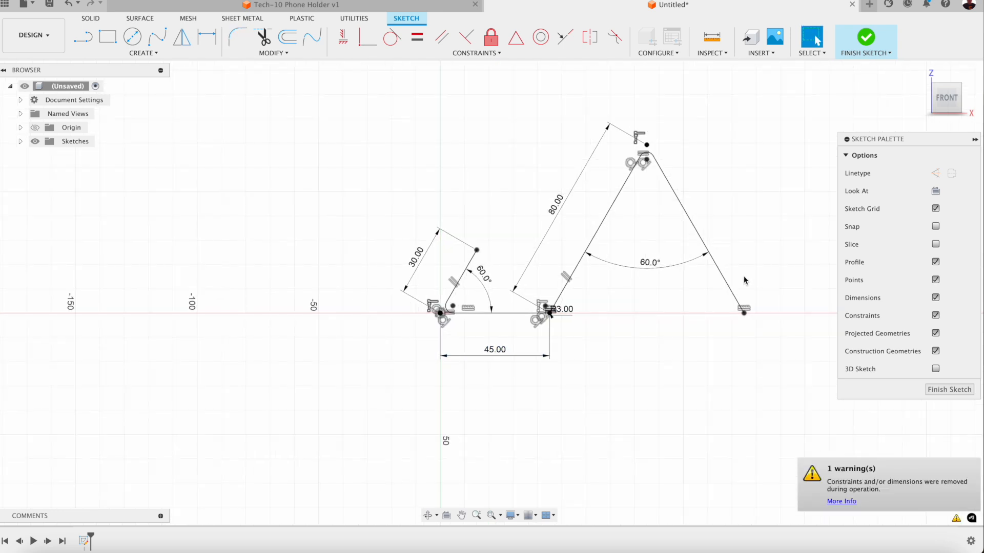
scroll(746, 280, up, 1)
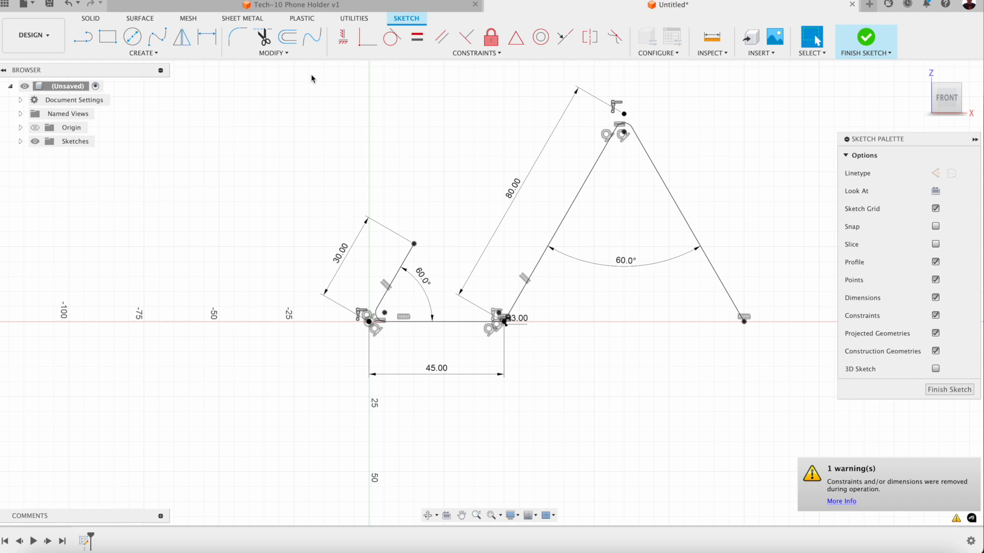
click(274, 53)
click(259, 102)
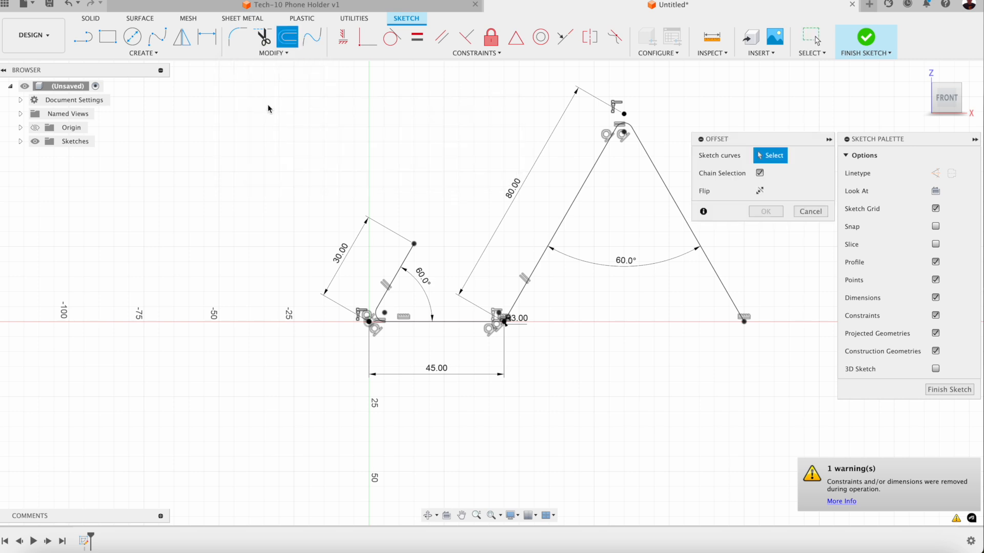
click(402, 263)
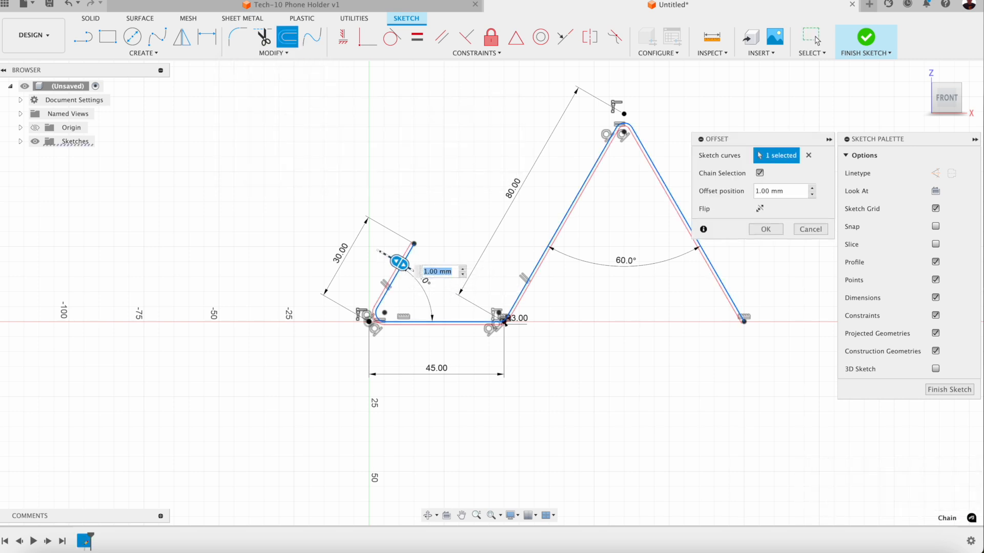
mouse_move(400, 263)
mouse_down()
mouse_move(410, 268)
mouse_move(388, 262)
mouse_up()
text(3)
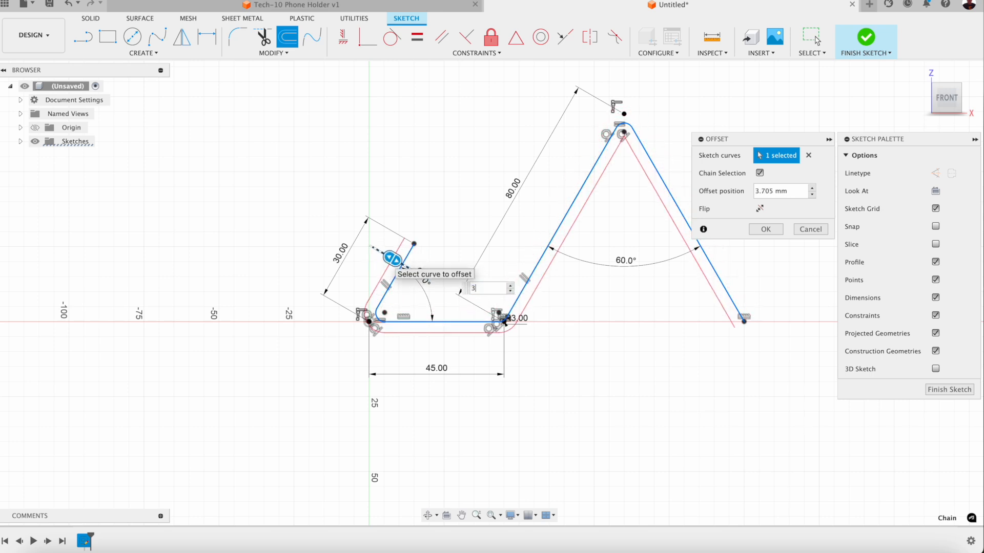
click(765, 230)
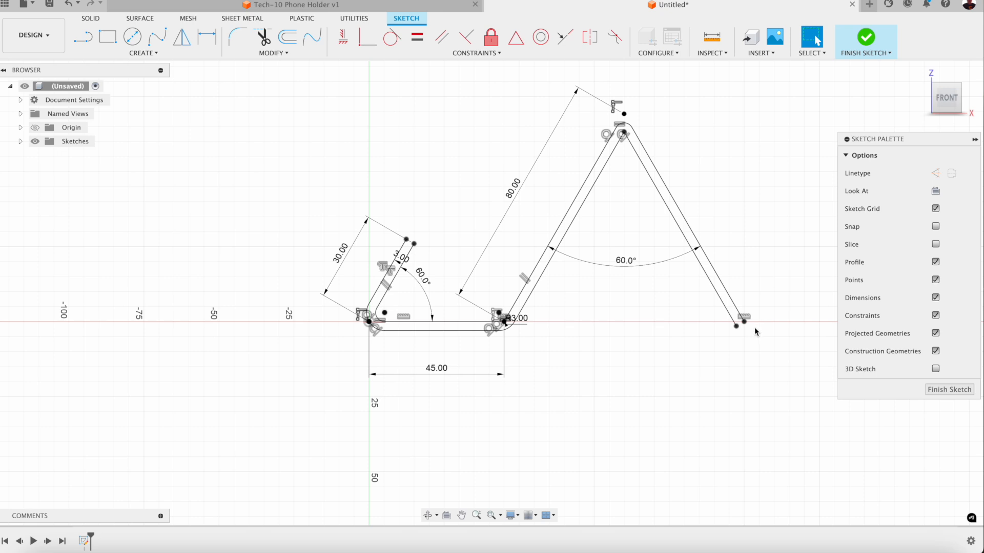
Step: Close both open ends of the offset profile with short connecting lines and finish the sketch
scroll(755, 332, up, 8)
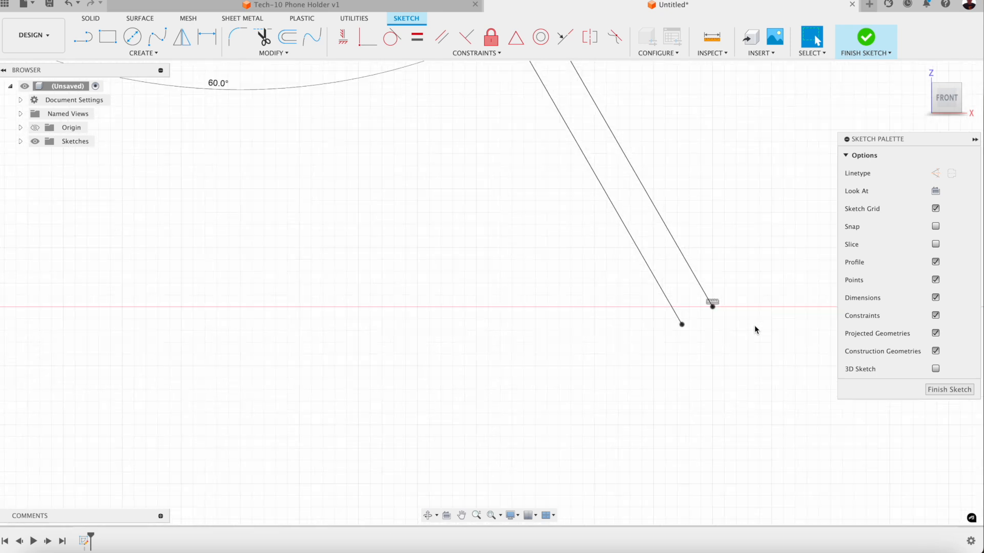
scroll(755, 327, up, 3)
key(l)
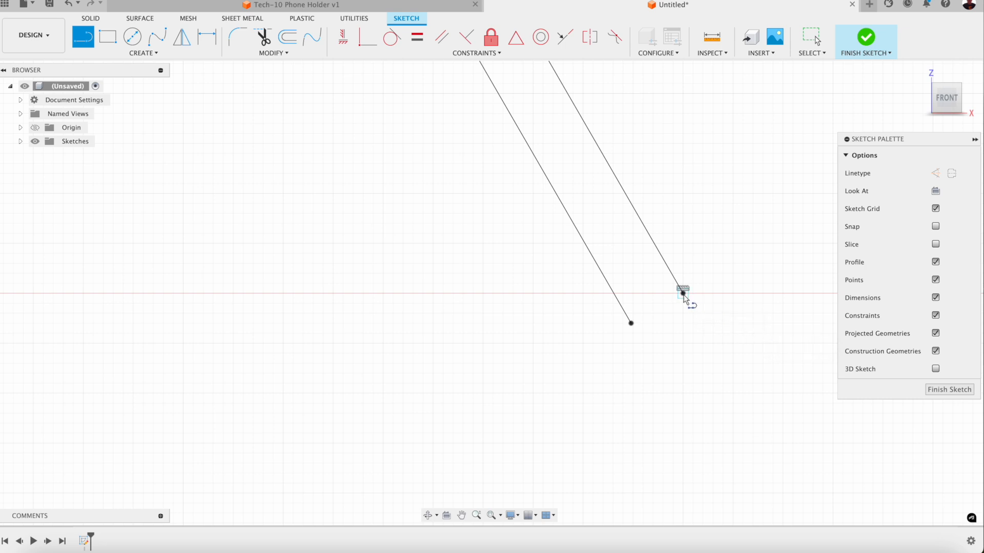
click(683, 293)
click(630, 323)
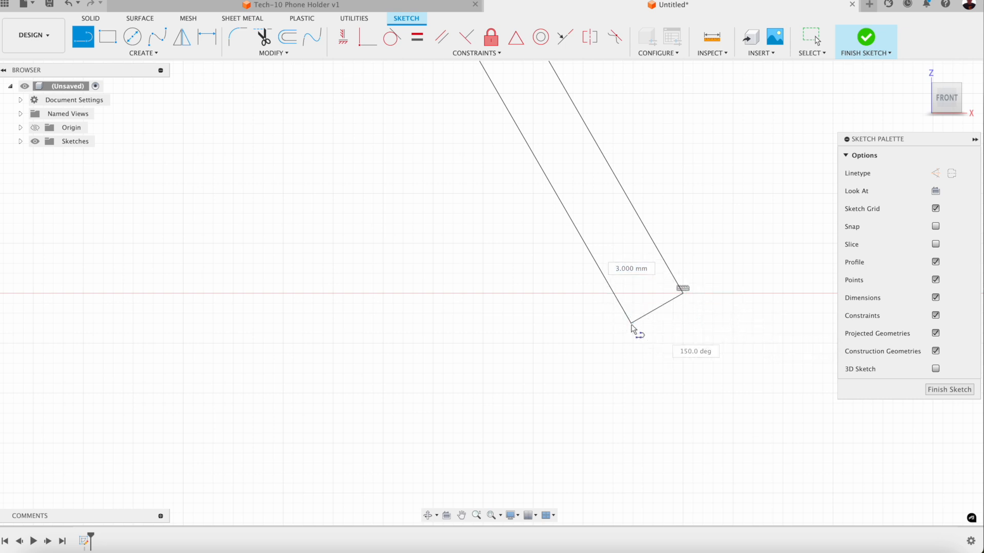
scroll(597, 408, down, 5)
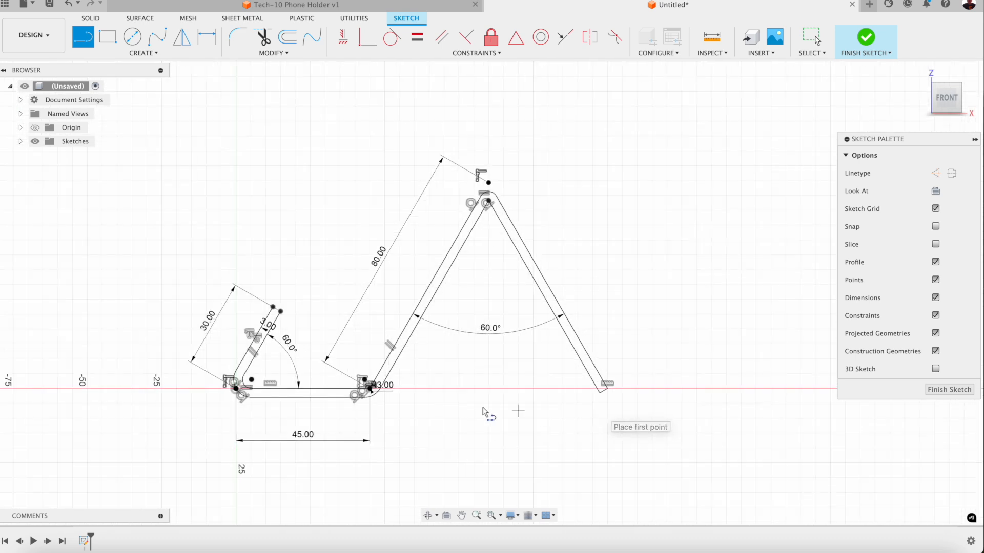
scroll(256, 328, up, 8)
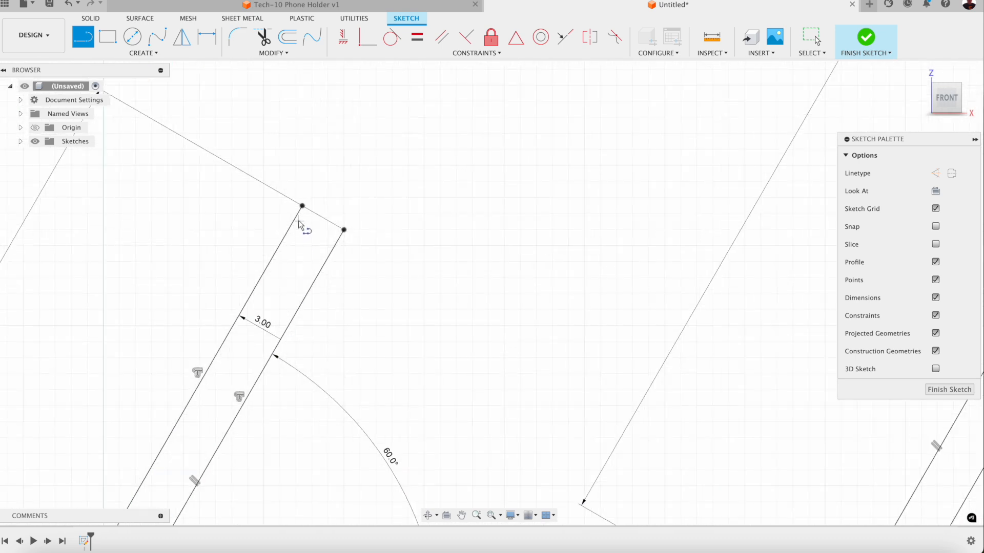
click(302, 206)
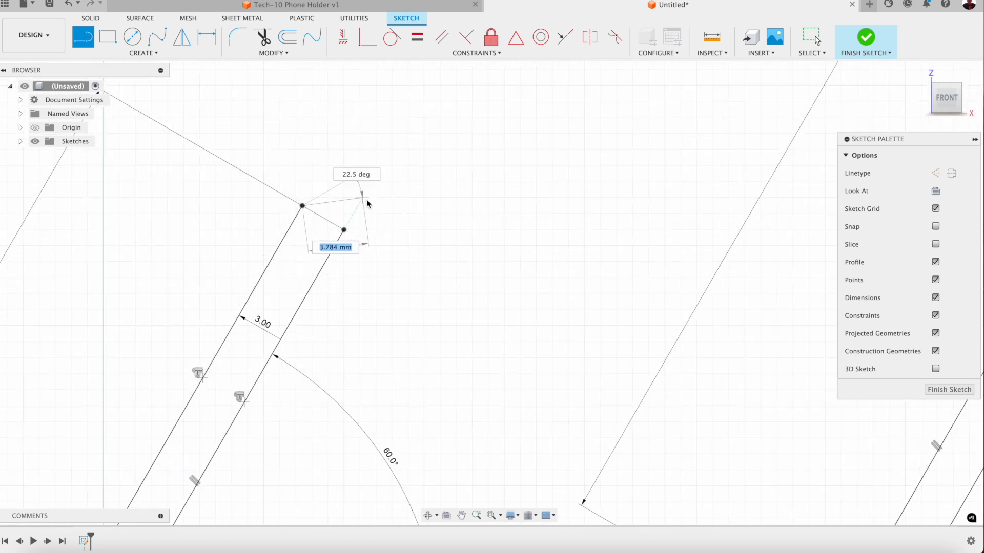
click(343, 229)
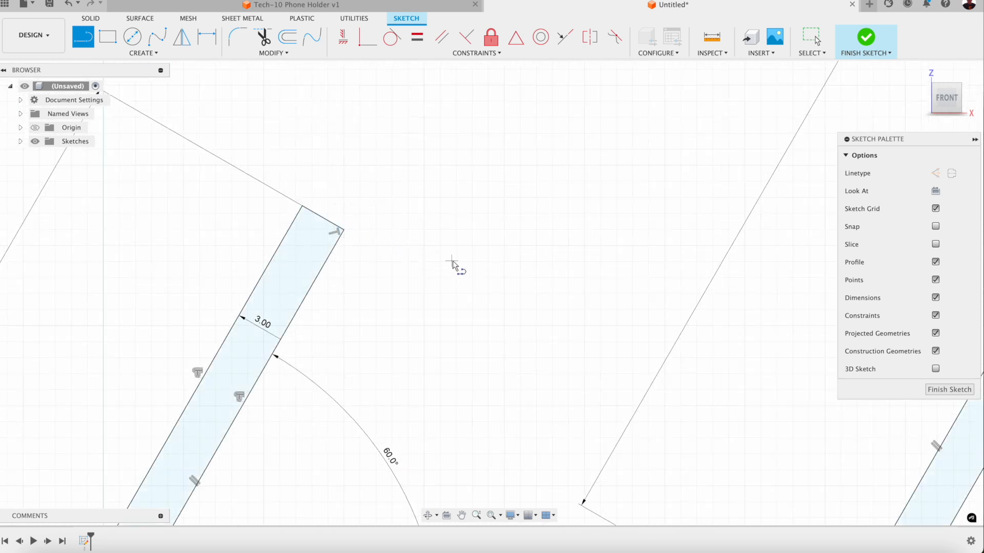
click(949, 389)
Step: Extrude the closed phone holder profile 100 mm to one side as a new body
click(922, 71)
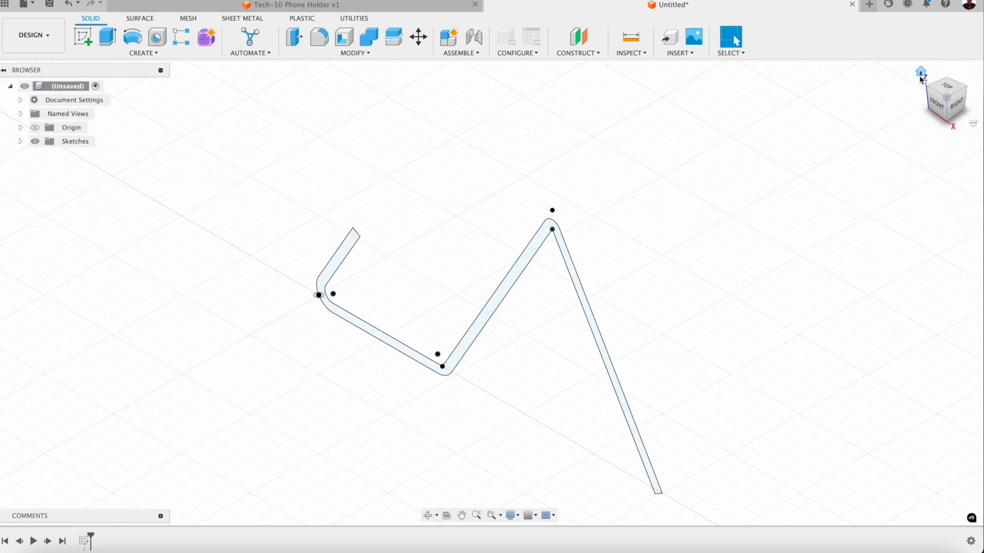
click(137, 53)
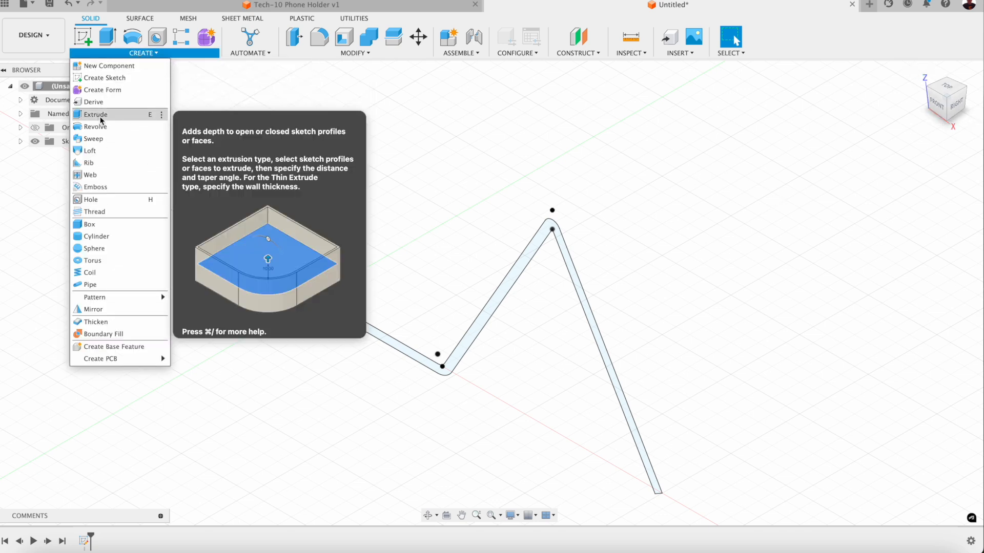
click(154, 114)
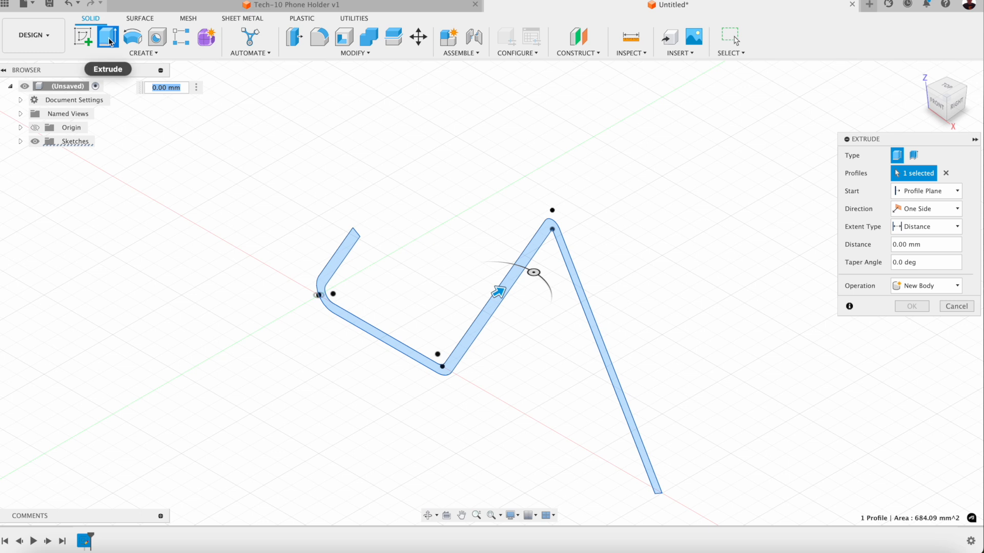
drag(499, 294, 651, 207)
text(100)
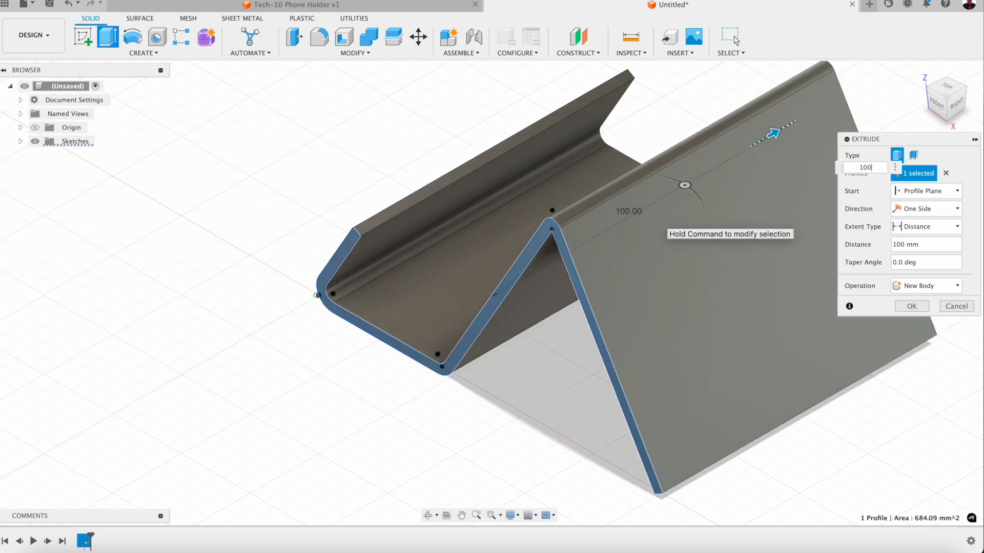
key(Return)
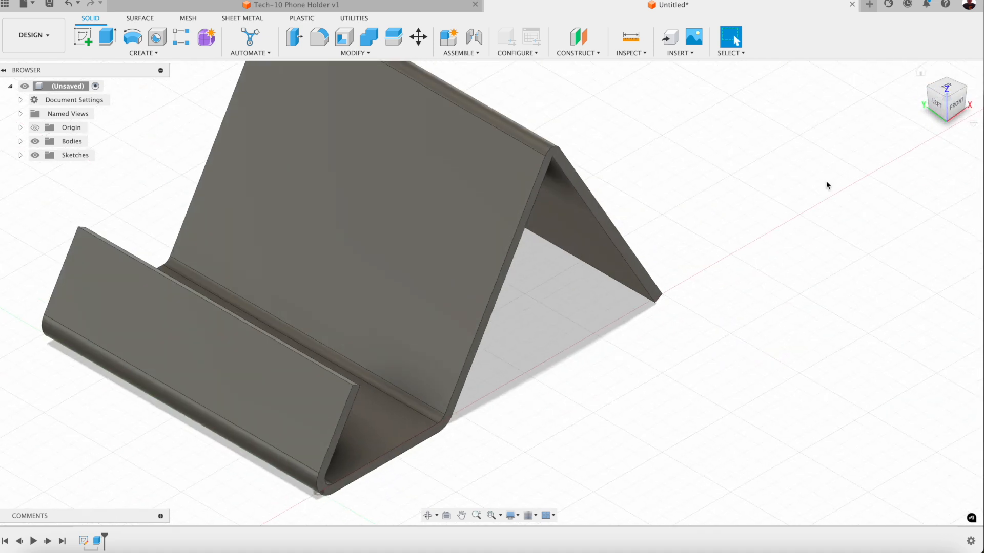
Step: Examine the extruded phone holder body from its front lip side, centred and enlarged
scroll(453, 416, down, 3)
click(463, 515)
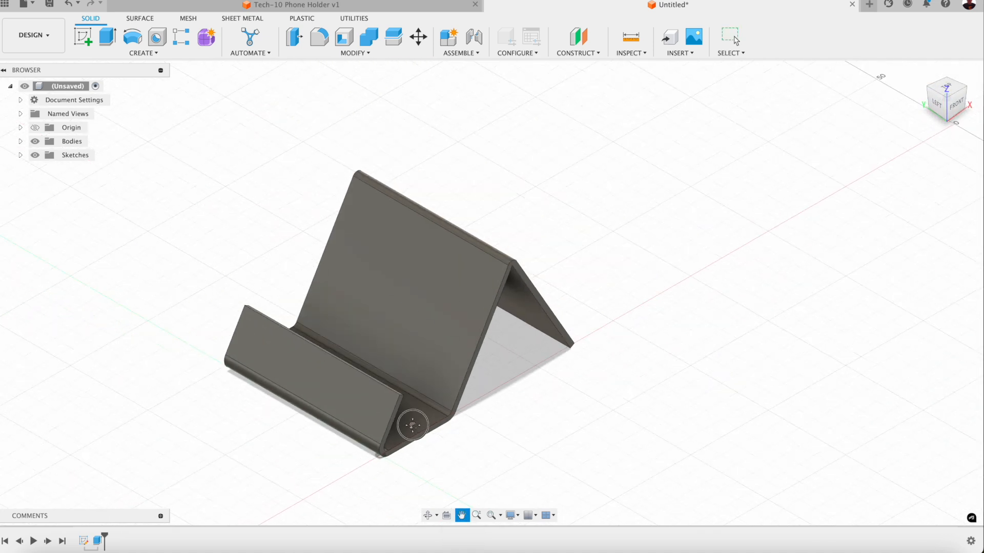
drag(413, 424, 512, 365)
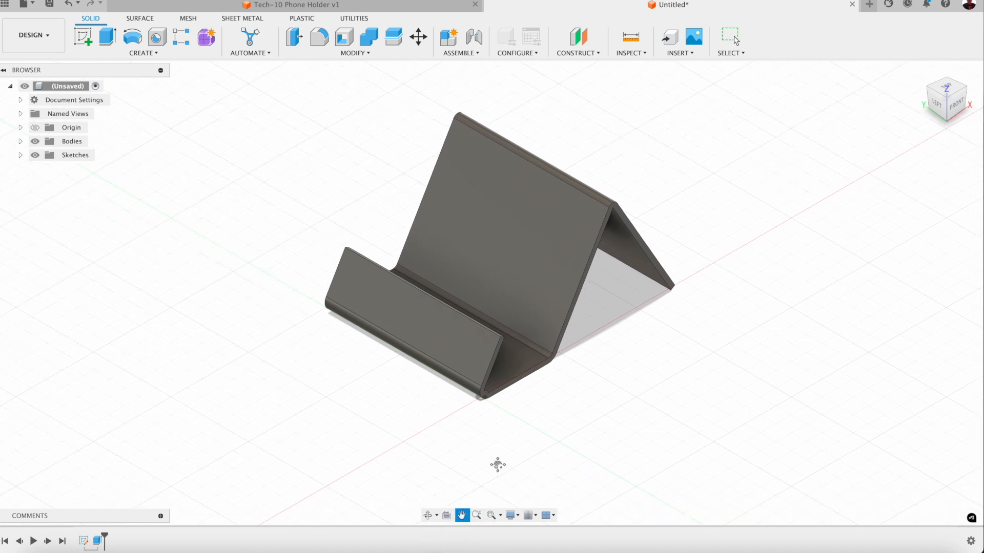
key(Escape)
click(462, 517)
mouse_move(545, 310)
mouse_down()
mouse_move(510, 325)
mouse_move(556, 312)
mouse_up()
scroll(556, 312, up, 2)
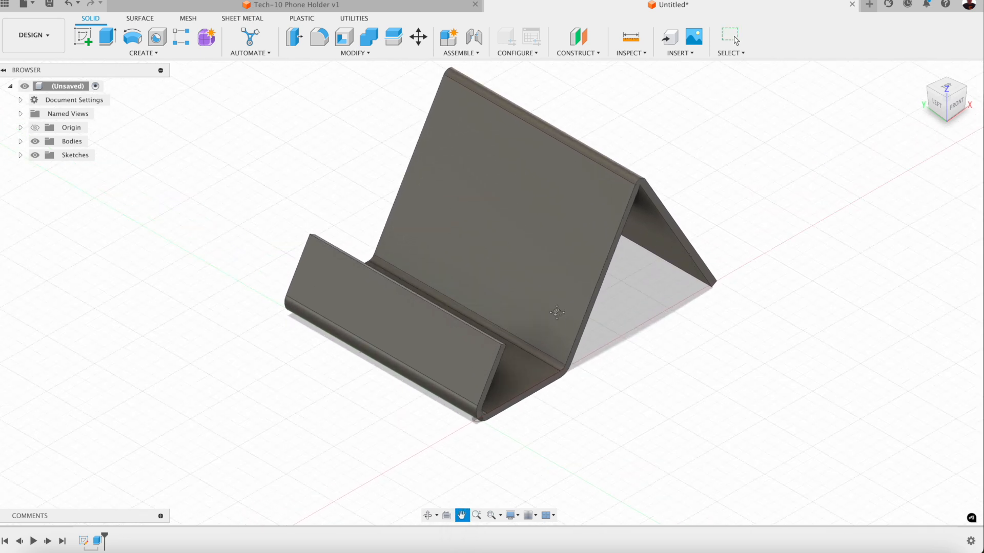
drag(519, 221, 523, 245)
scroll(523, 245, up, 1)
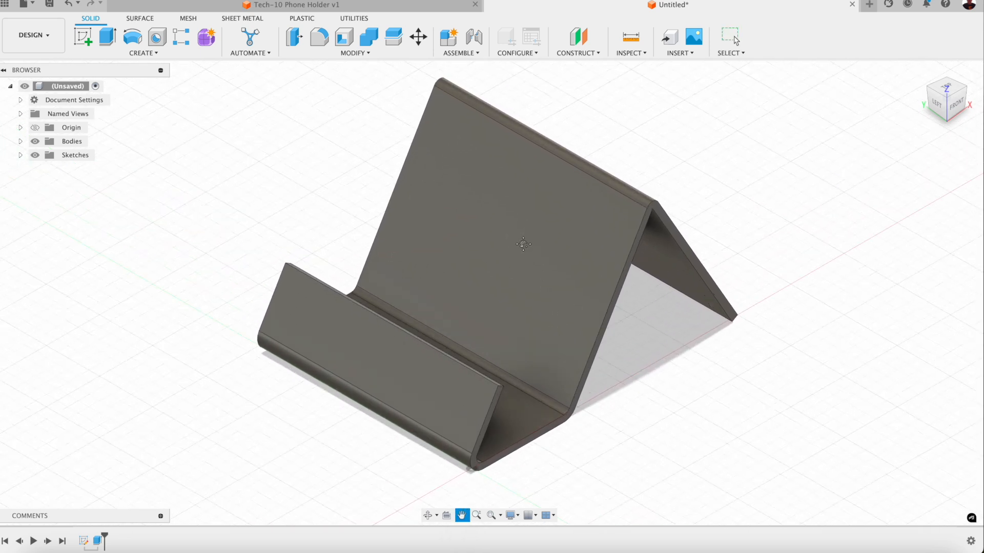
key(Escape)
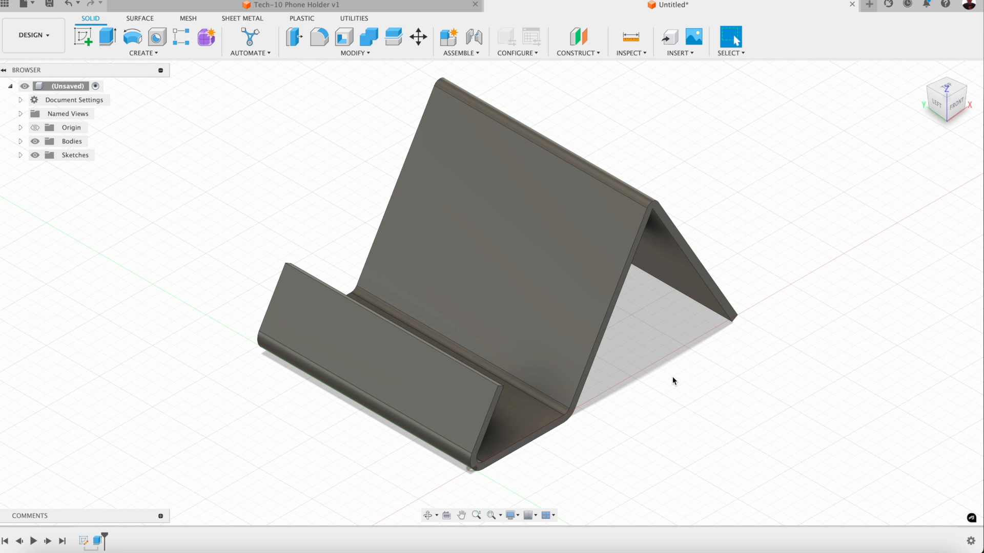
Step: Search the appearance library for "clear plastic" and apply Acrylic (Clear) to the phone holder body
key(a)
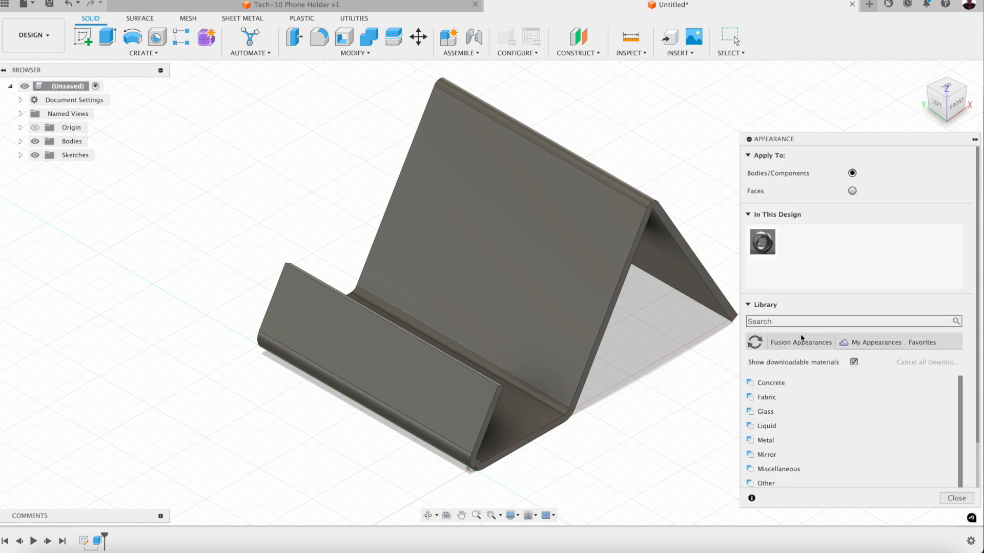
click(793, 322)
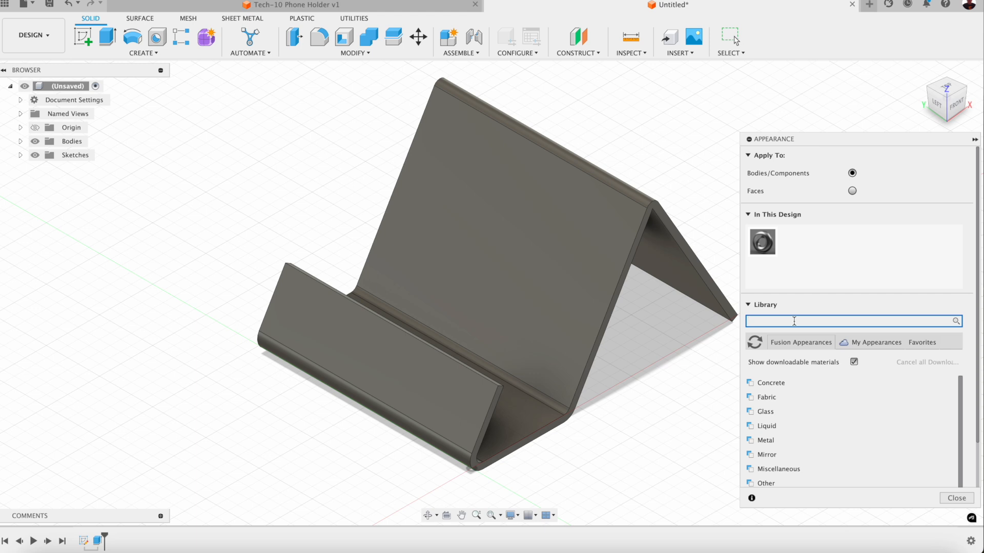
text(clear plastic)
key(Return)
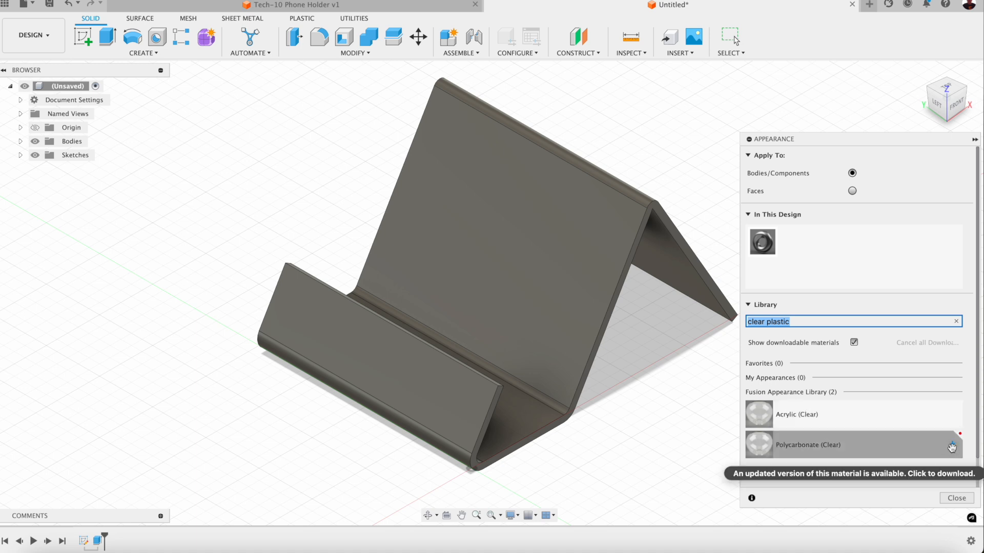
click(791, 420)
drag(791, 420, 587, 314)
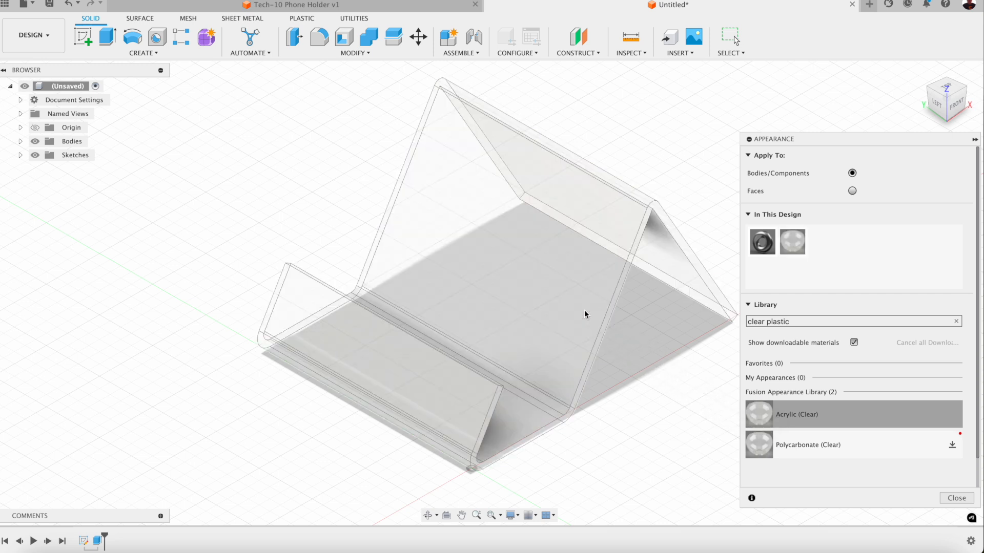
click(955, 498)
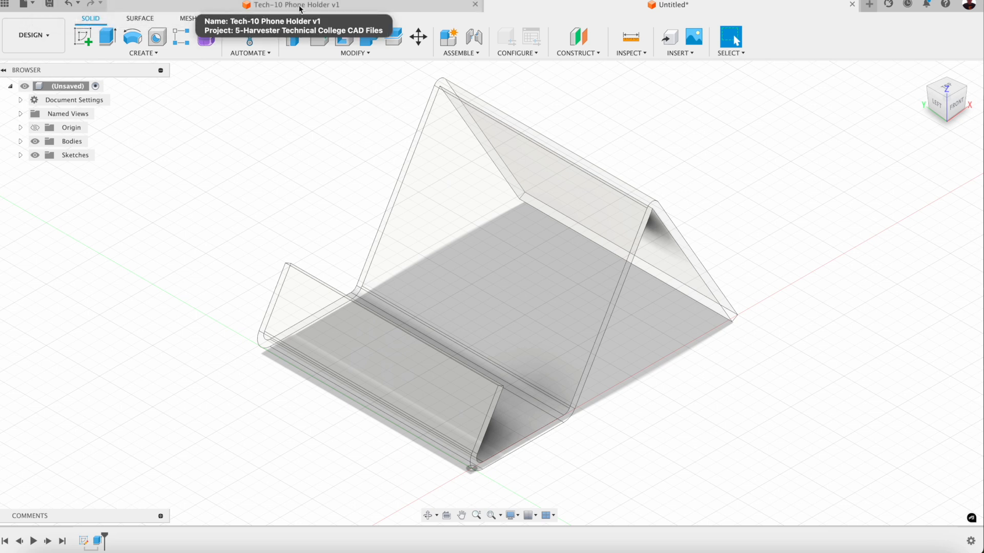
Step: Compare the finished Tech-10 Phone Holder v1 design with the unsaved phone holder model, looking at the front lip's details
click(324, 4)
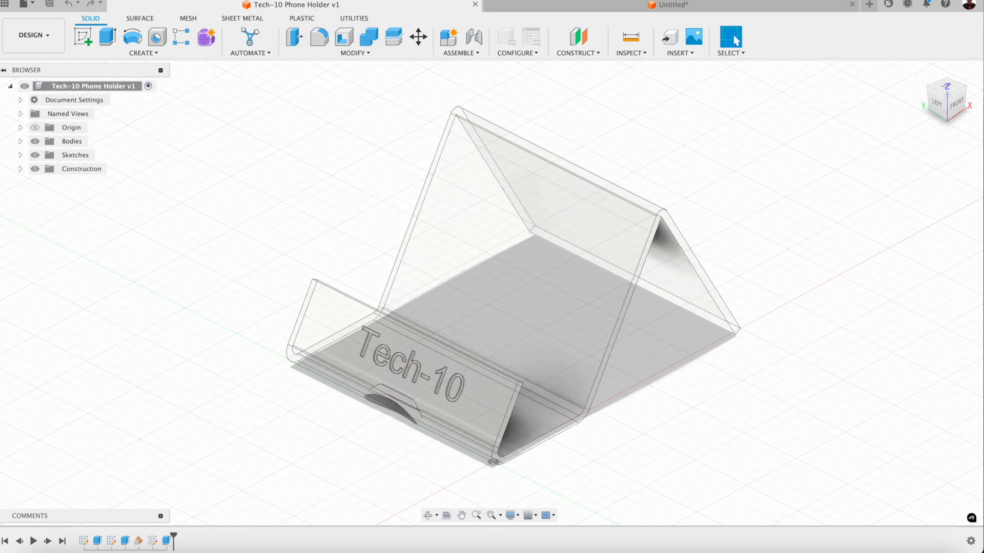
click(629, 7)
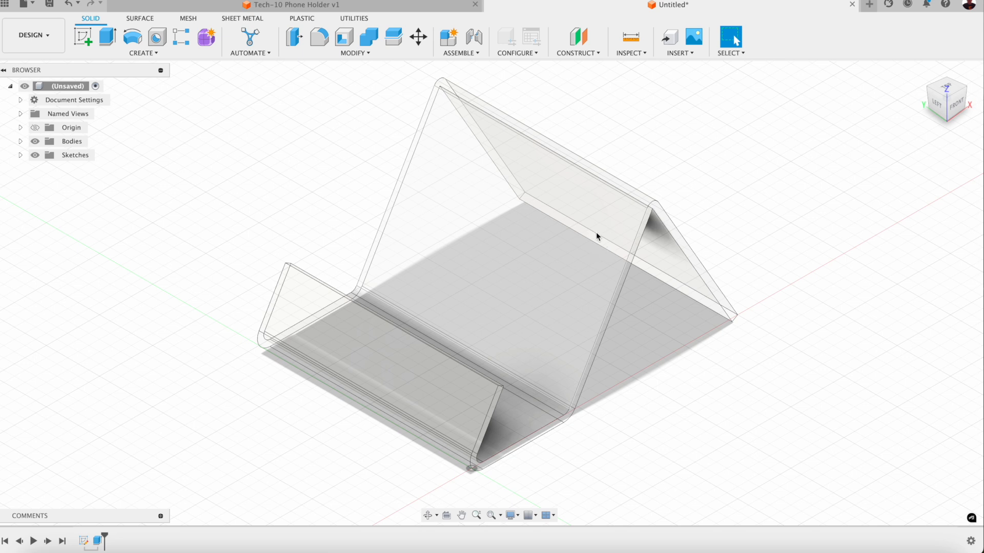
click(301, 4)
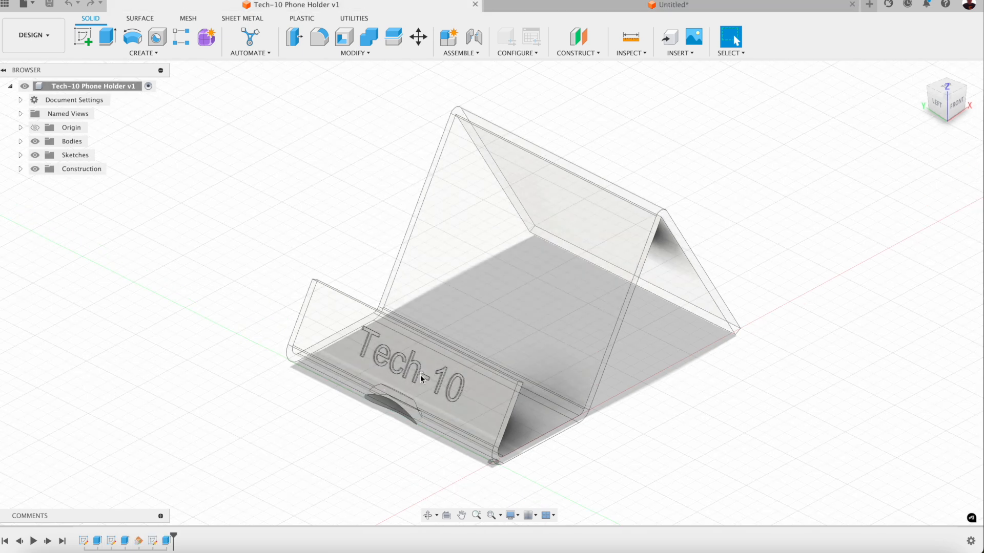
click(635, 10)
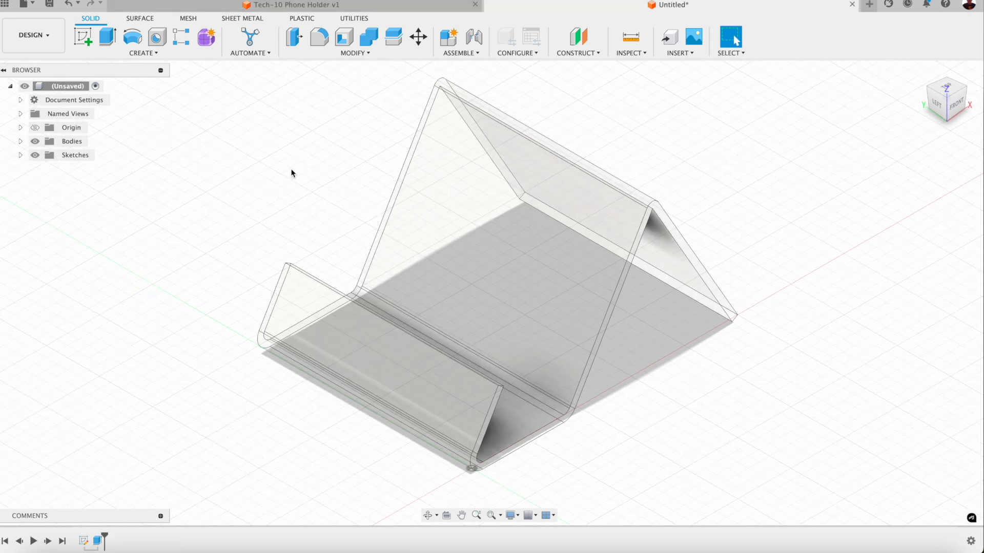
Step: Start a new sketch on the outer face of the phone holder's front lip, with the lip centred and enlarged
click(79, 37)
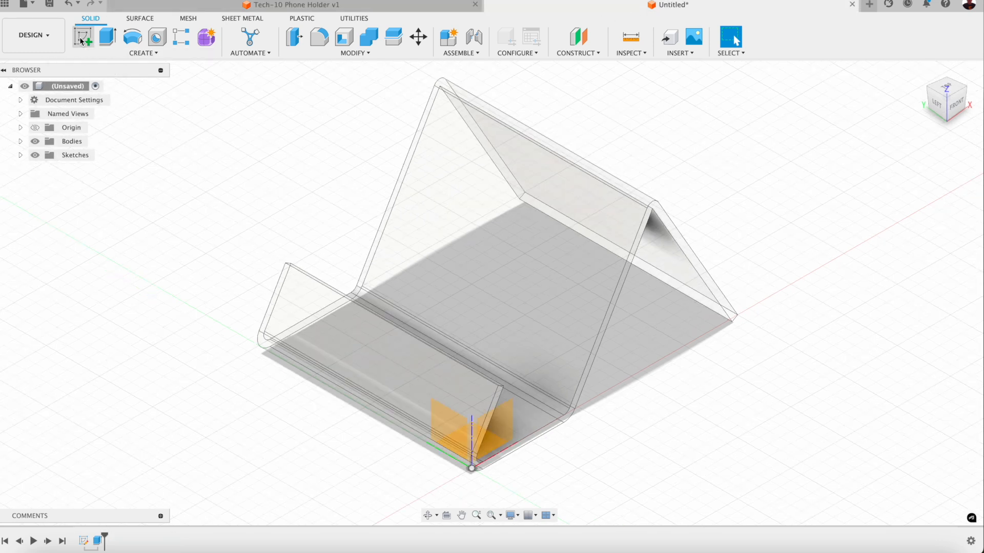
click(396, 363)
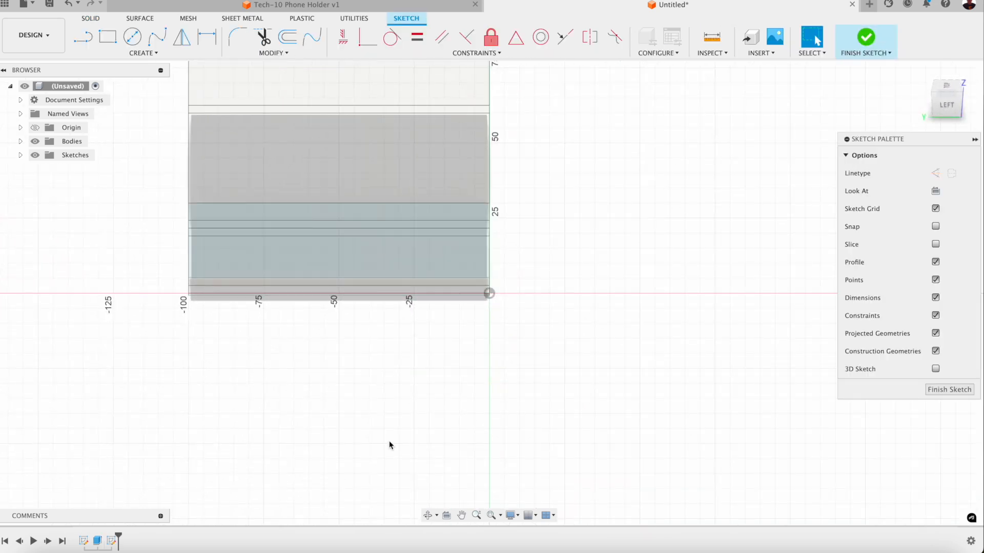
click(462, 515)
mouse_move(355, 265)
mouse_down()
mouse_move(415, 301)
mouse_move(482, 276)
mouse_up()
scroll(482, 277, up, 2)
key(Escape)
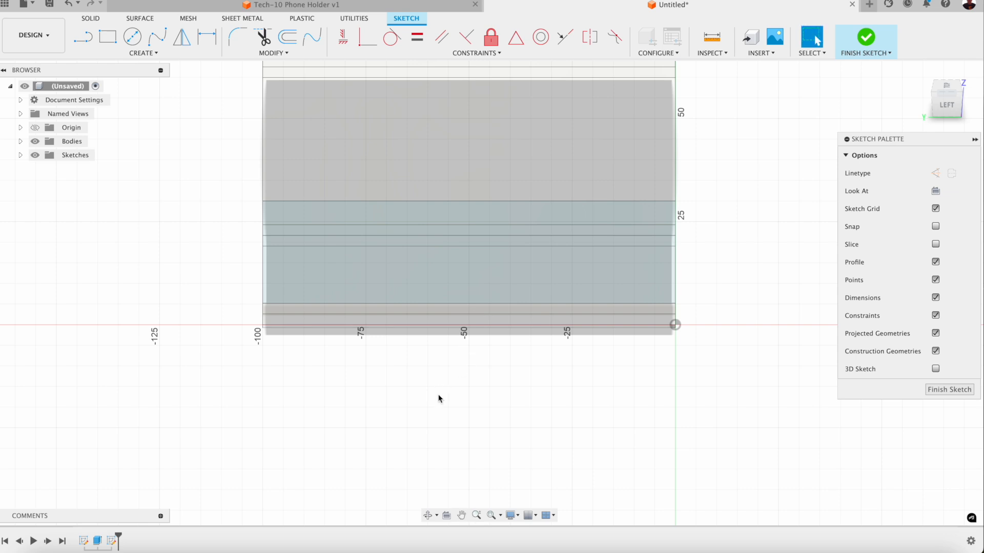
Step: Add the sketch text "Bart Simpson" in a rectangular frame on the front lip, with a text height of 8 mm
click(138, 52)
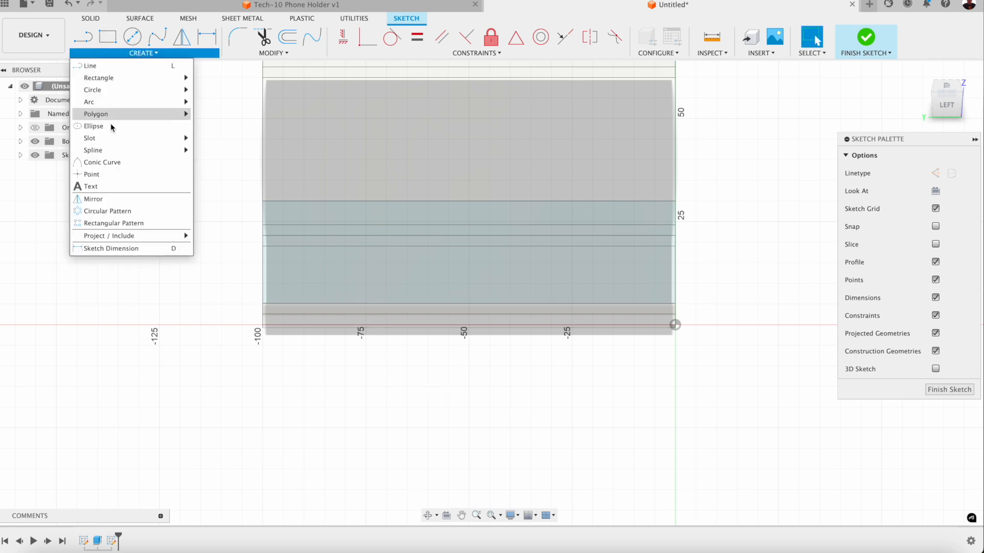
click(92, 187)
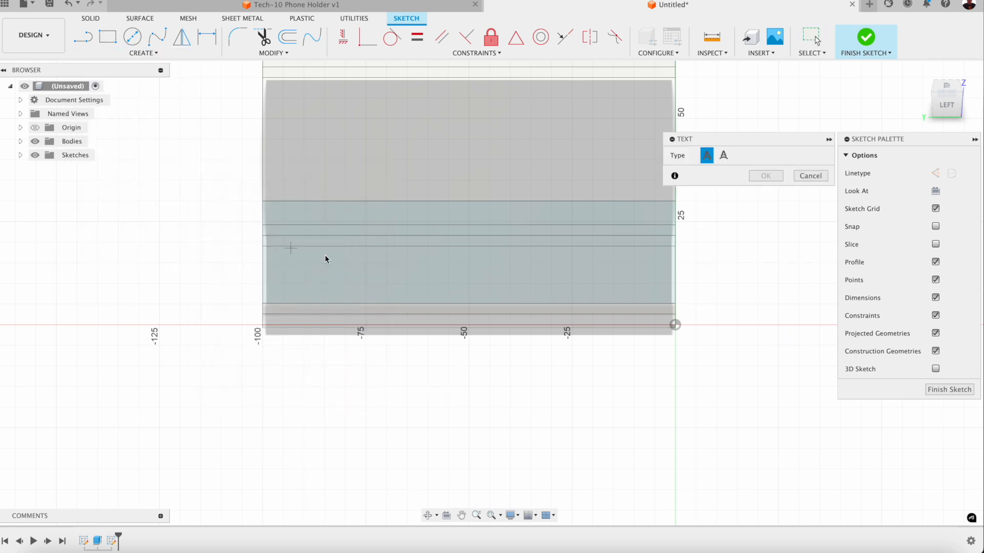
click(347, 217)
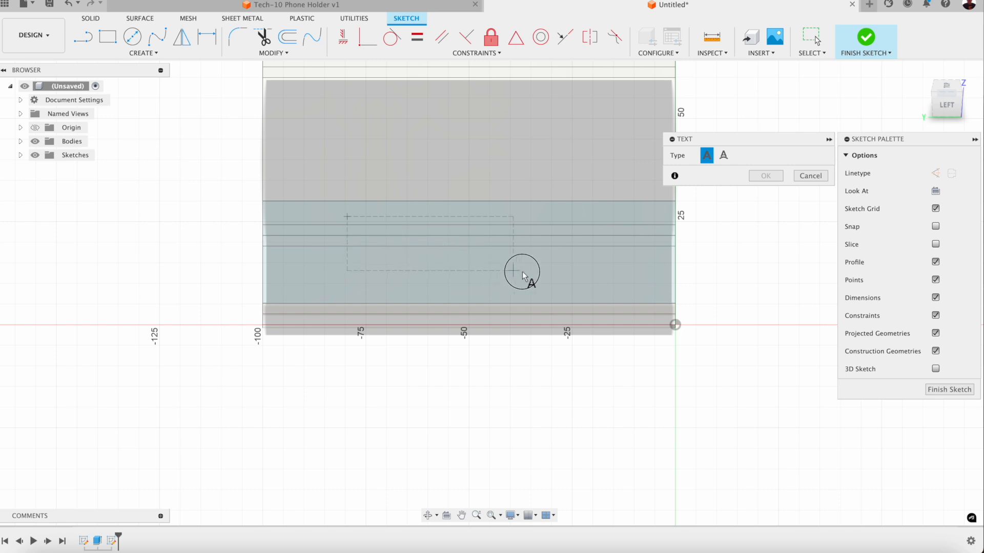
click(603, 287)
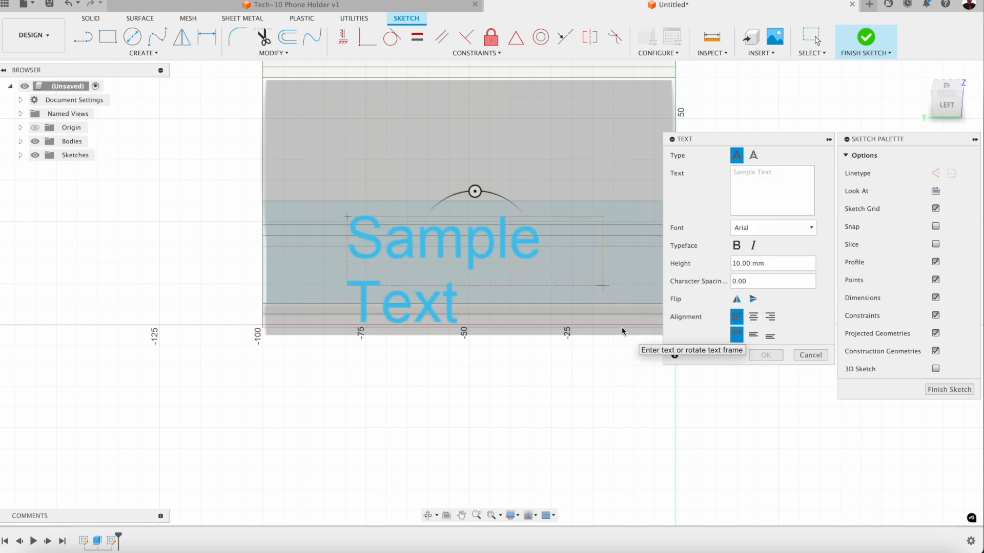
text(B)
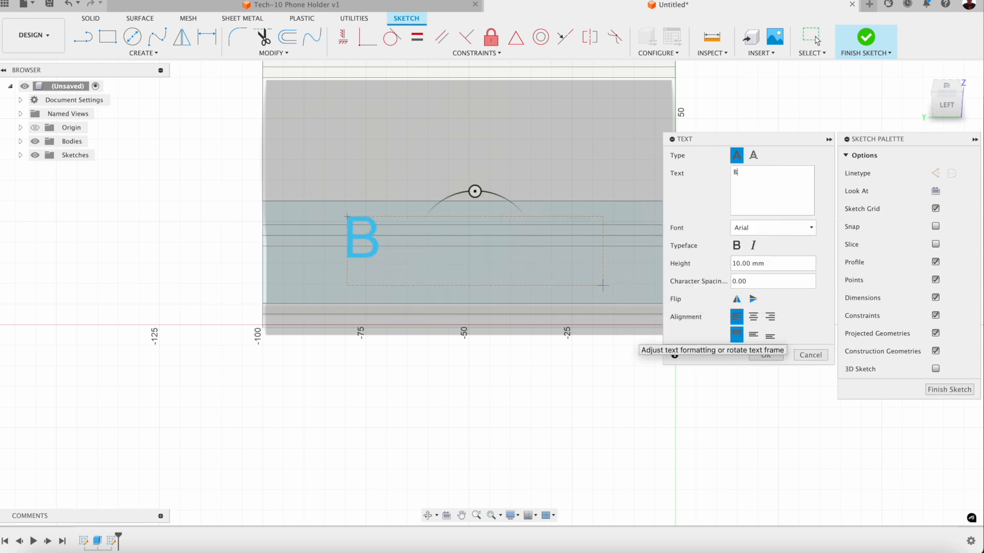
text(art Sij)
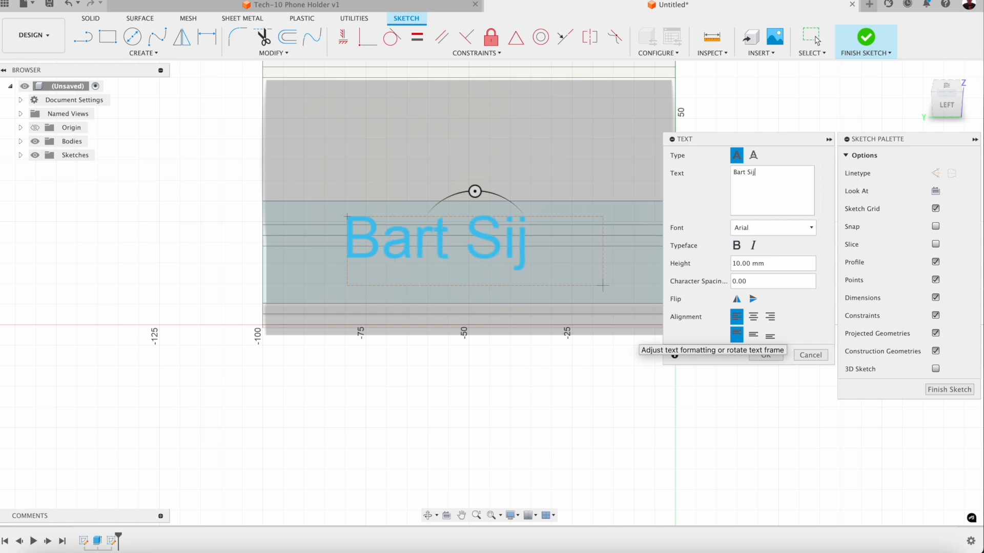
key(BackSpace)
text(mpson)
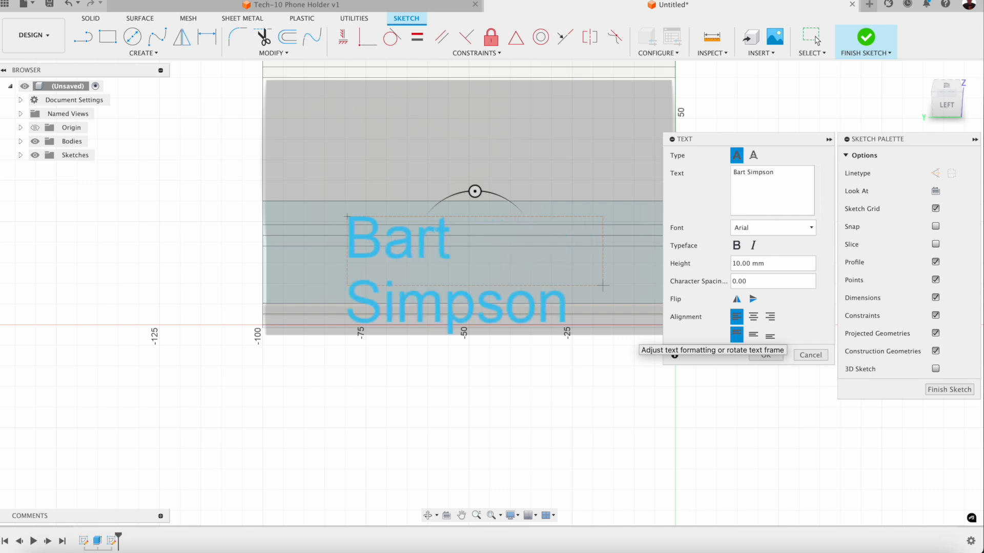
double_click(734, 264)
text(8)
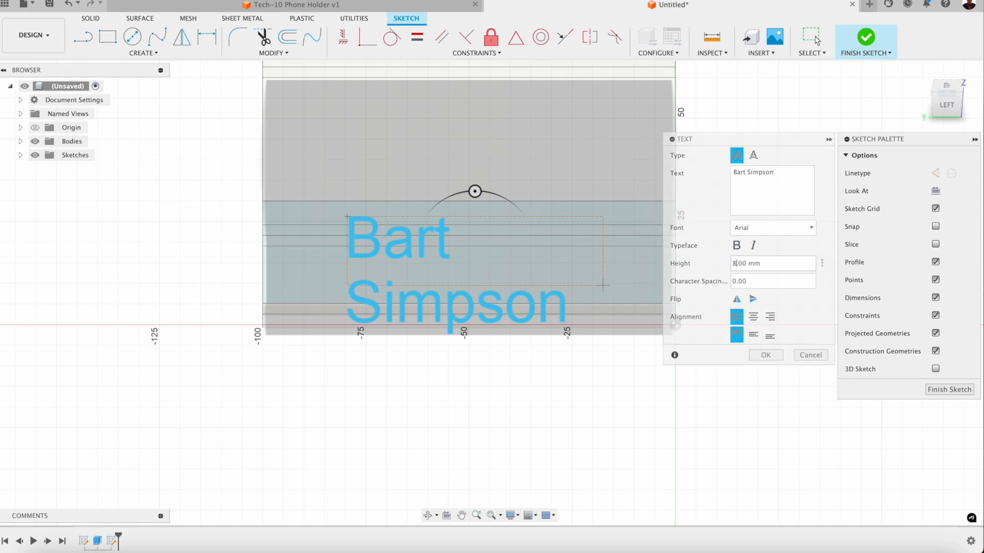
key(Return)
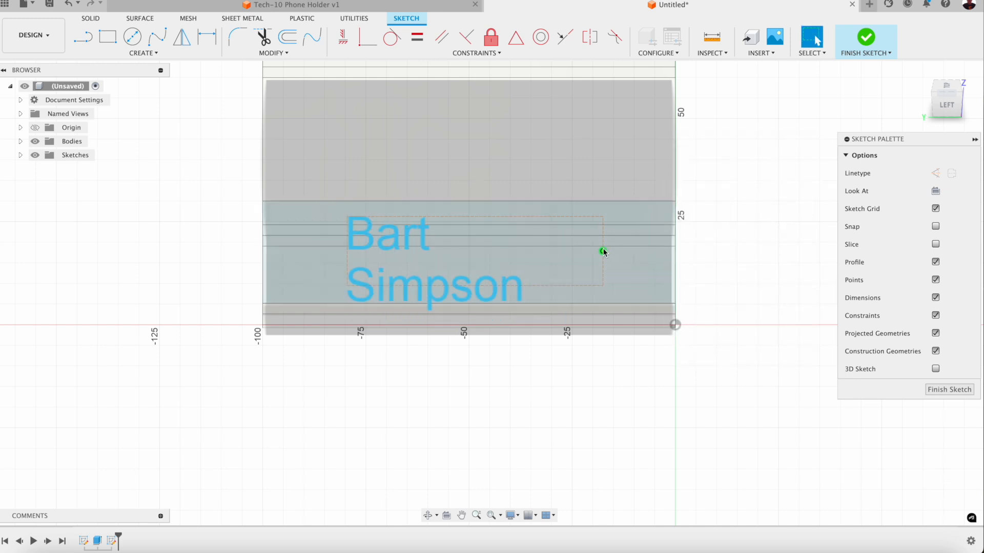
Step: Widen the text frame so the name fits on one line, finish the sketch and centre the text on the lip
drag(603, 250, 646, 251)
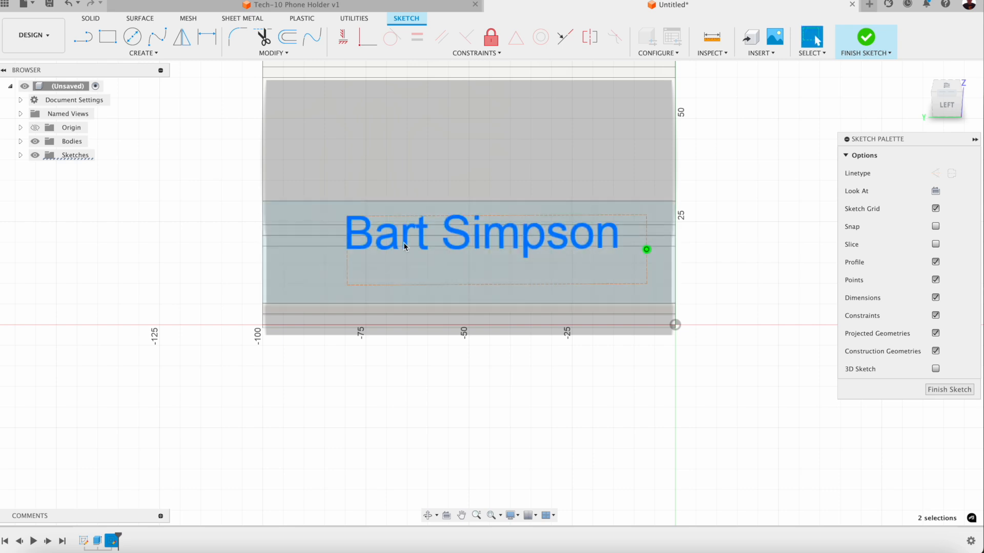
click(940, 393)
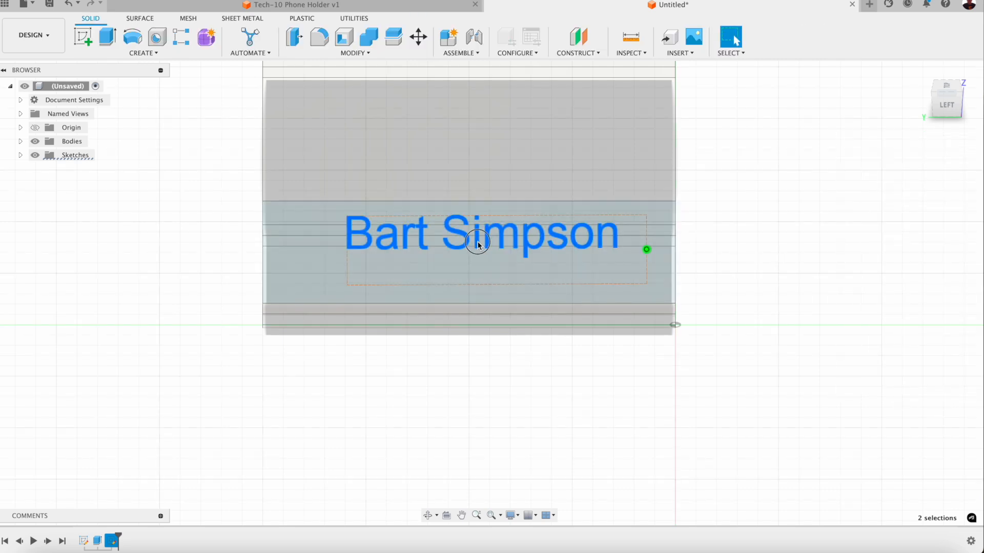
mouse_move(477, 244)
mouse_down()
mouse_move(479, 264)
mouse_move(470, 257)
mouse_up()
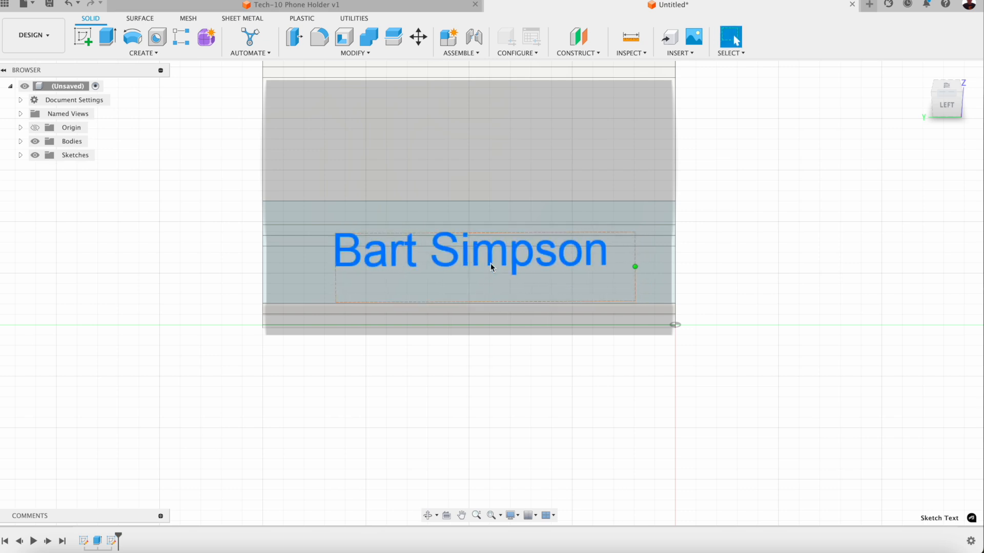
Step: Extrude the name text as a cut into the front lip with a distance of -0.5 mm
key(e)
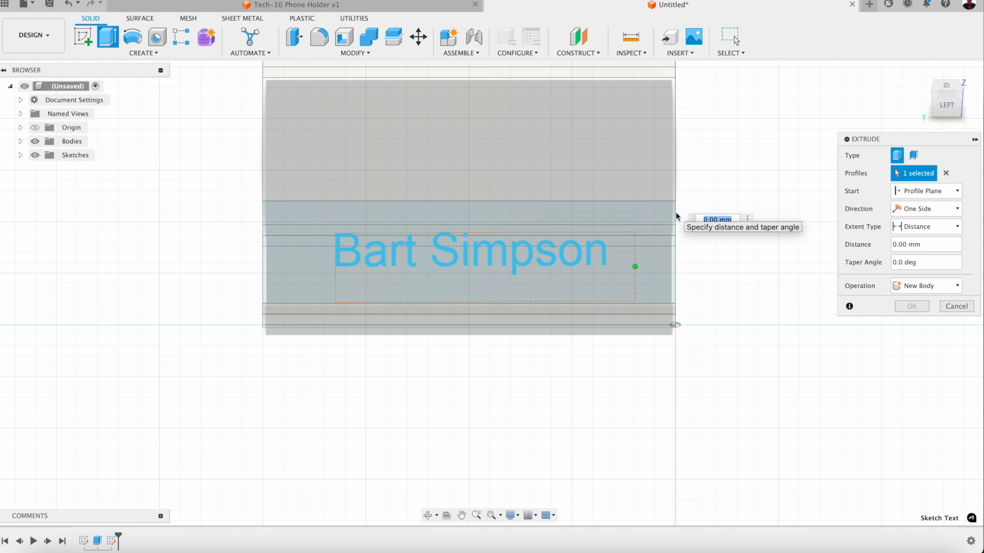
click(959, 94)
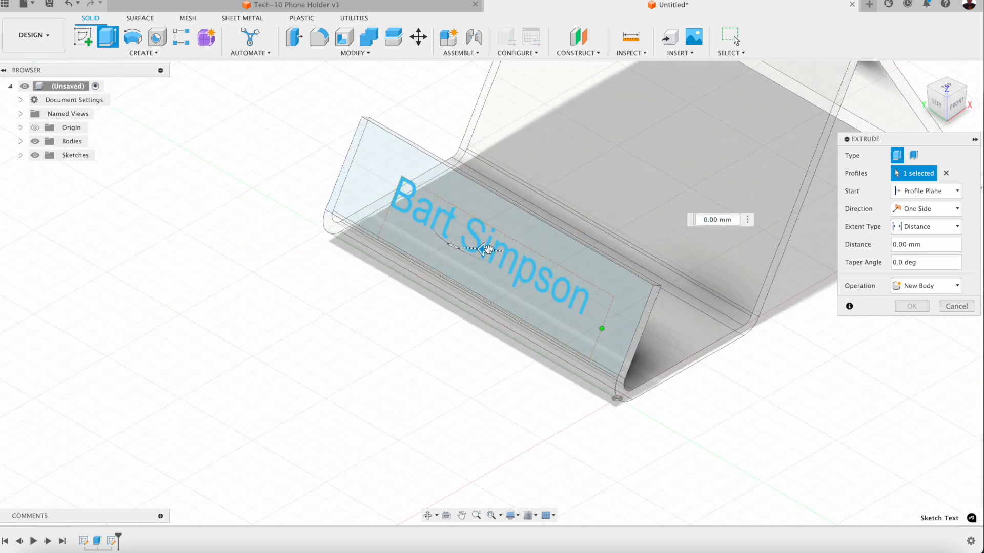
drag(485, 250, 509, 252)
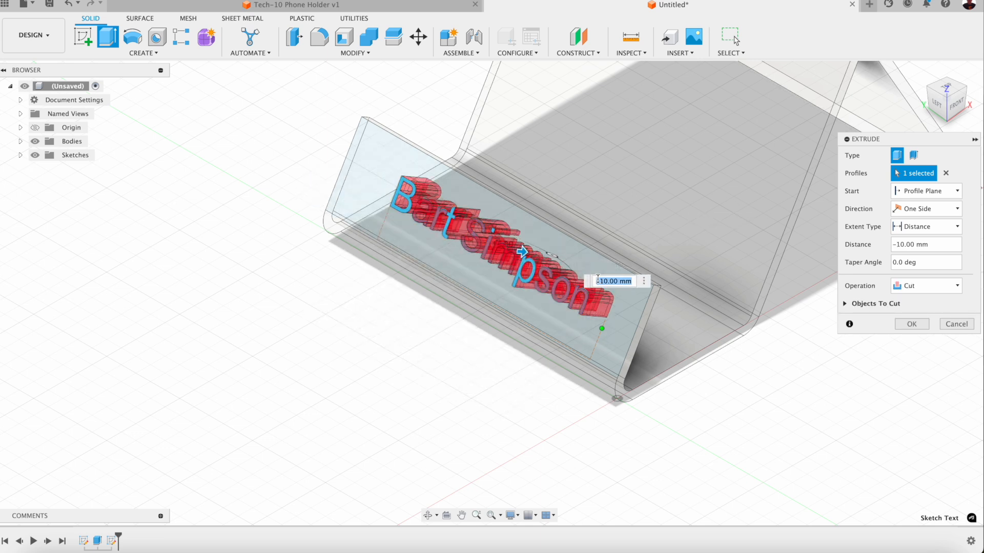
text(-)
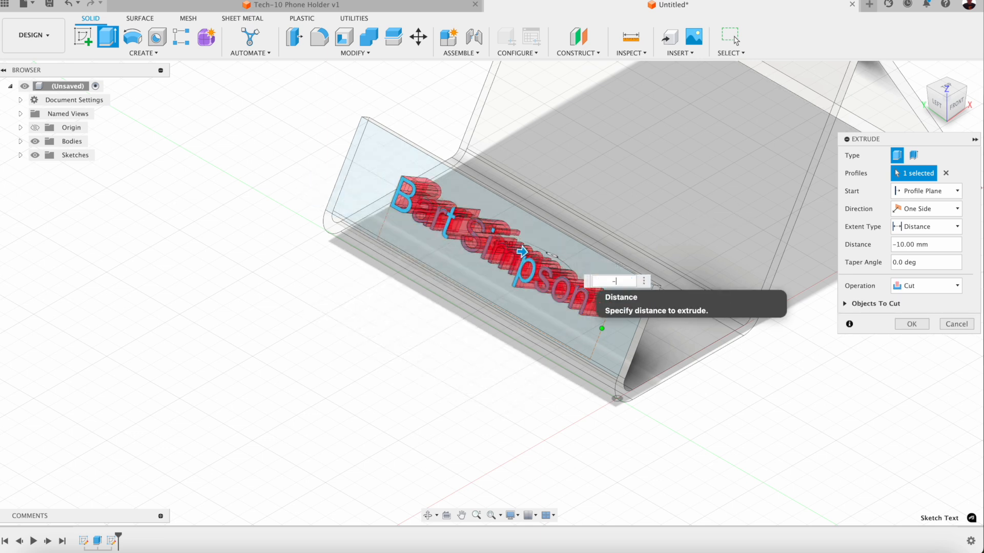
text(0.5)
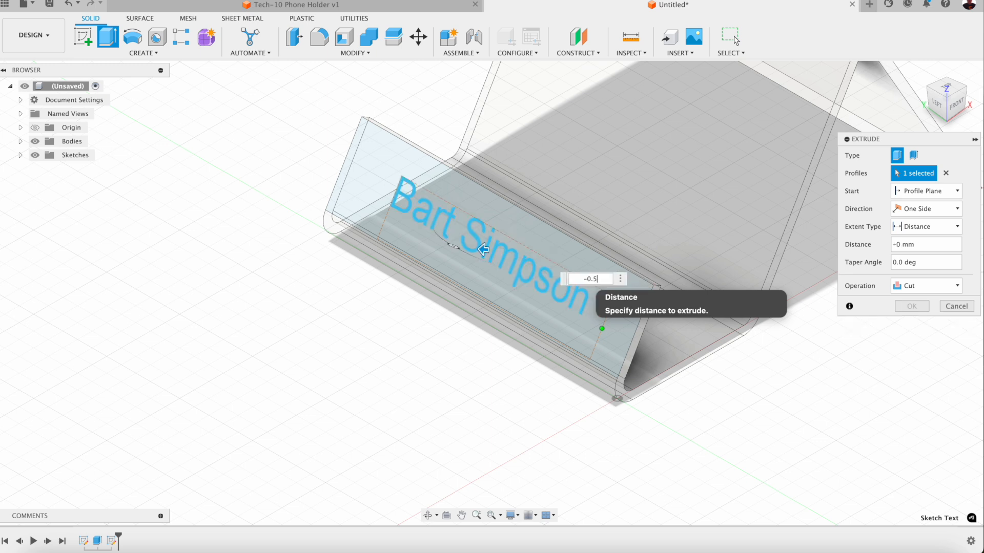
key(Return)
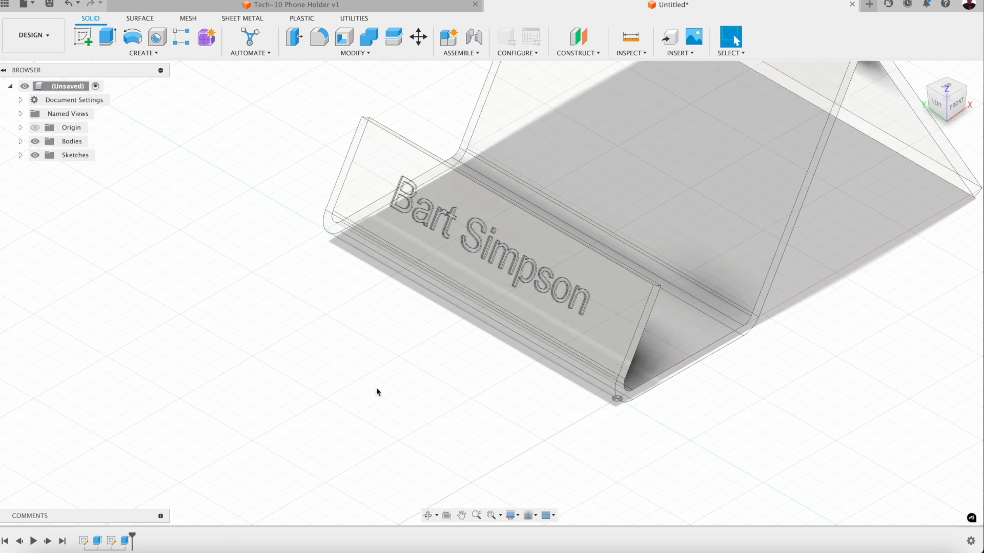
Step: Edit the text cut and set its distance to -0.25 mm
right_click(126, 542)
click(183, 444)
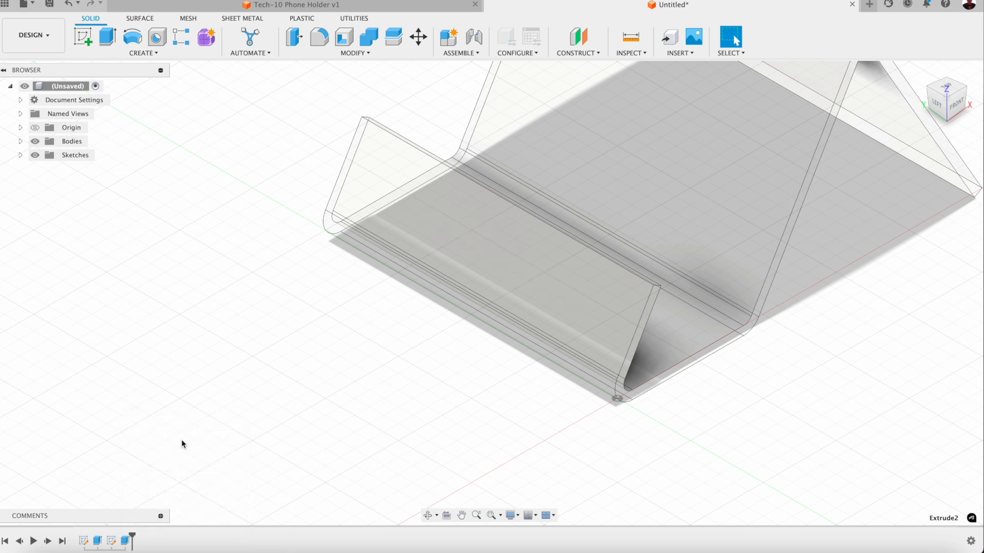
text(-0.25)
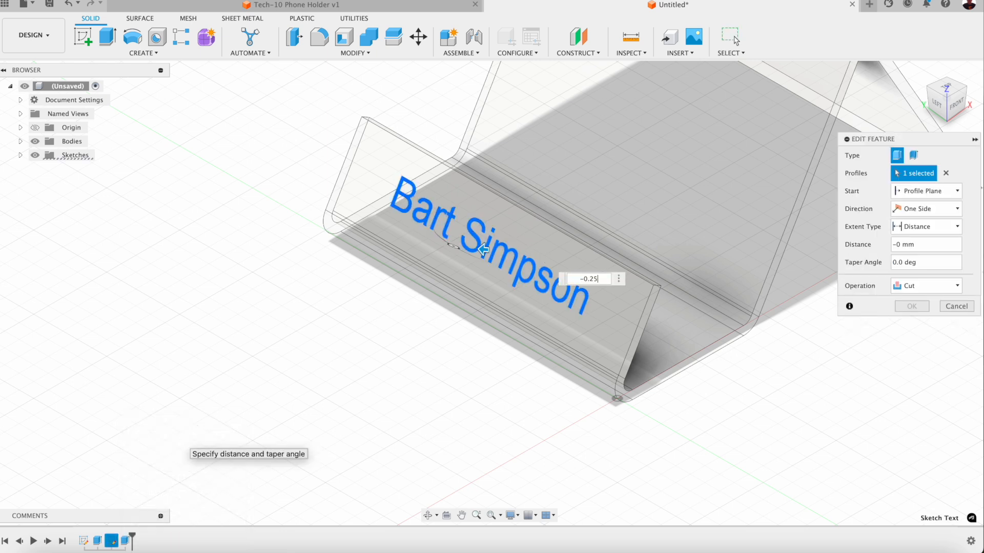
key(Return)
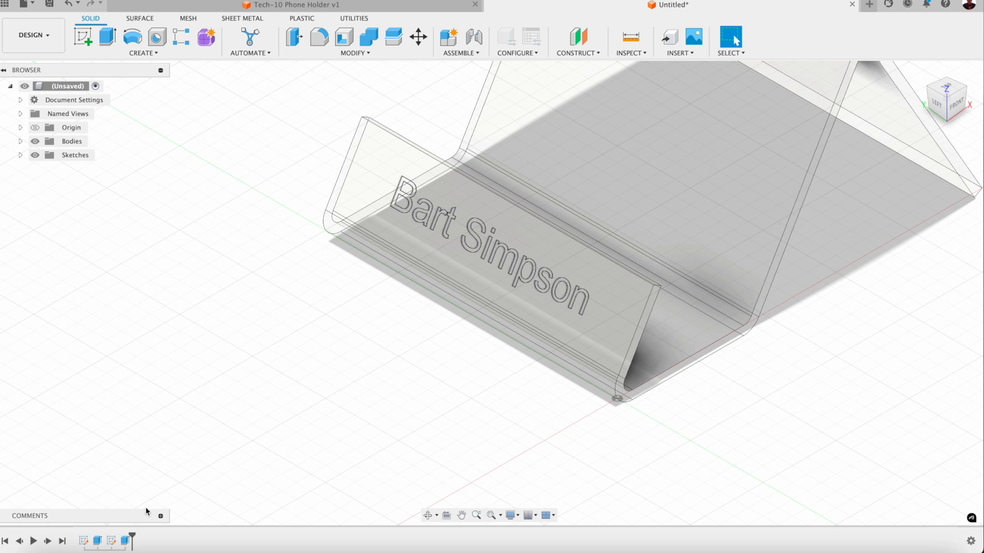
Step: Review the sketches and extrusions in the design history and the editing options offered for both sketches
right_click(84, 542)
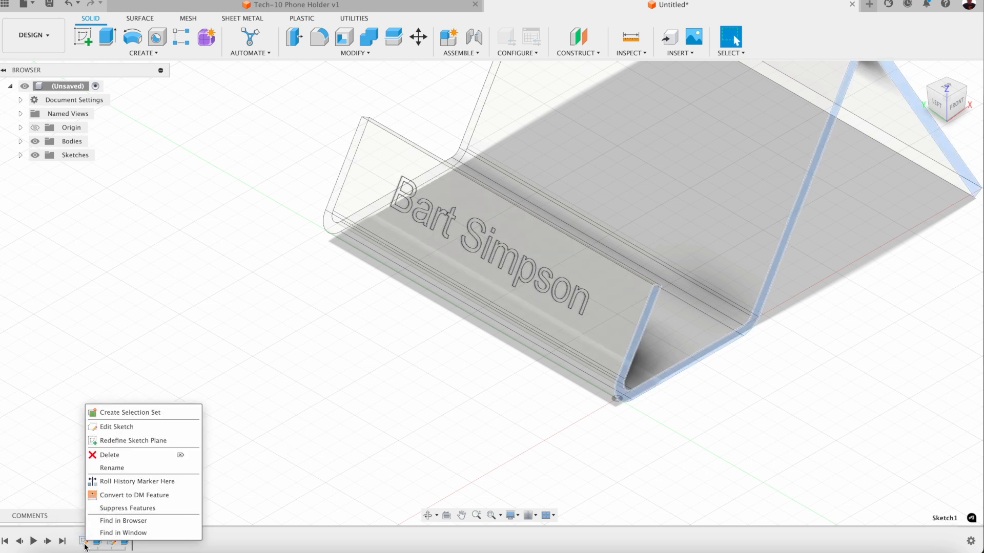
key(Escape)
right_click(112, 542)
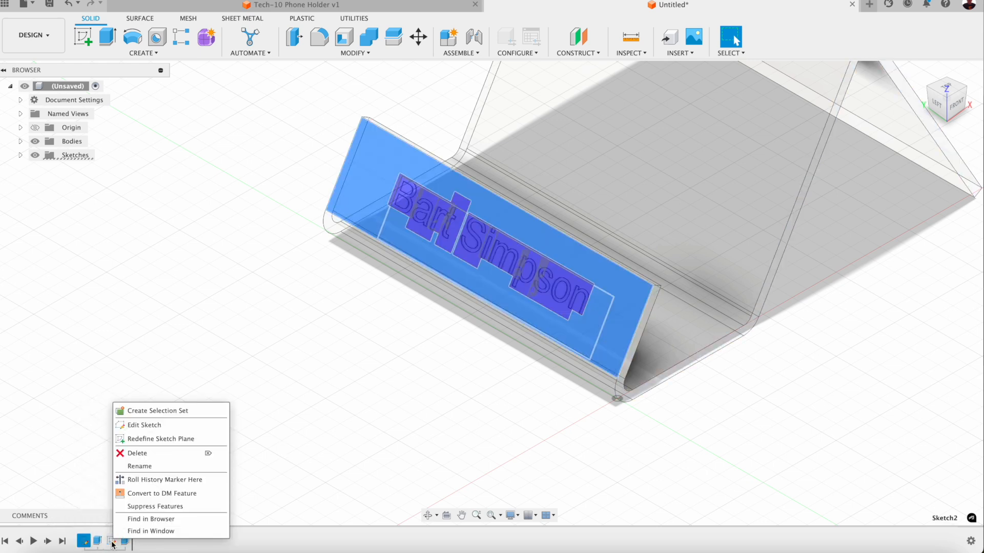
click(86, 535)
click(84, 542)
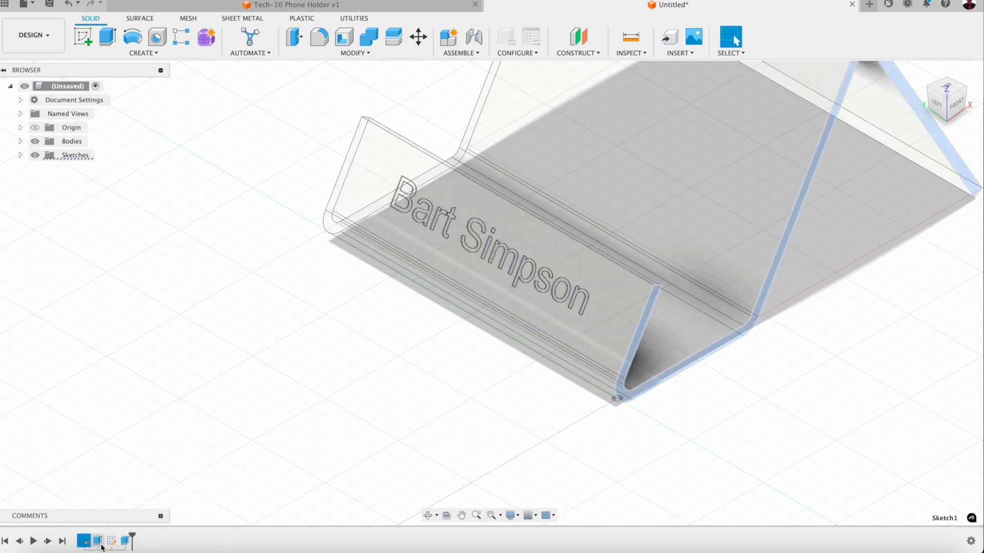
click(99, 546)
click(111, 545)
click(125, 542)
click(195, 453)
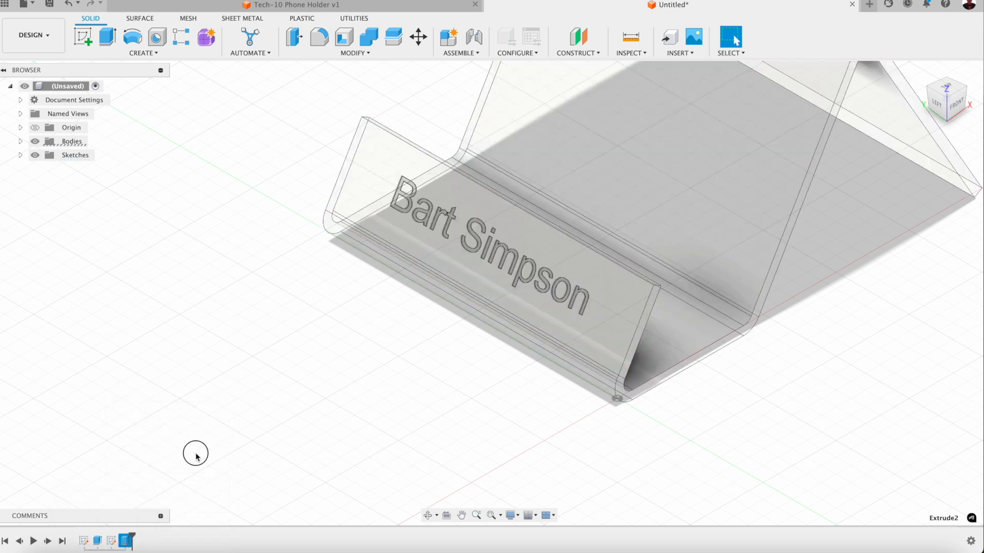
Step: Create a construction plane at a 60-degree angle through the lengthwise edge at the base of the front lip
scroll(285, 375, down, 2)
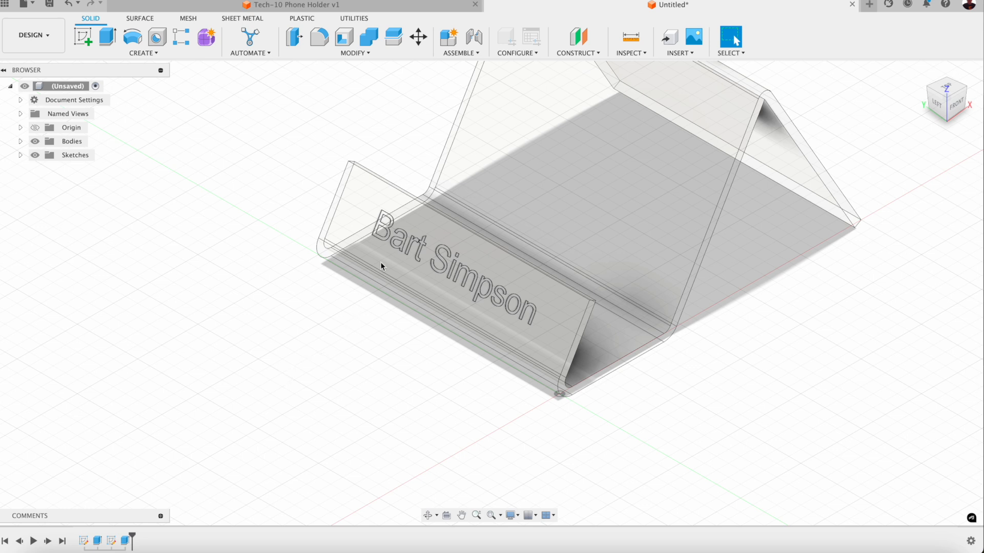
click(588, 54)
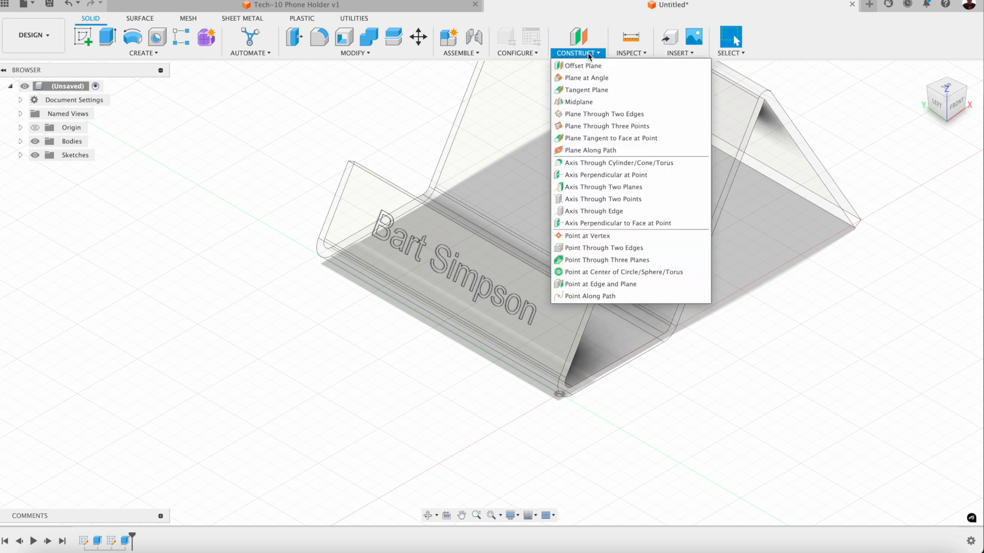
click(590, 78)
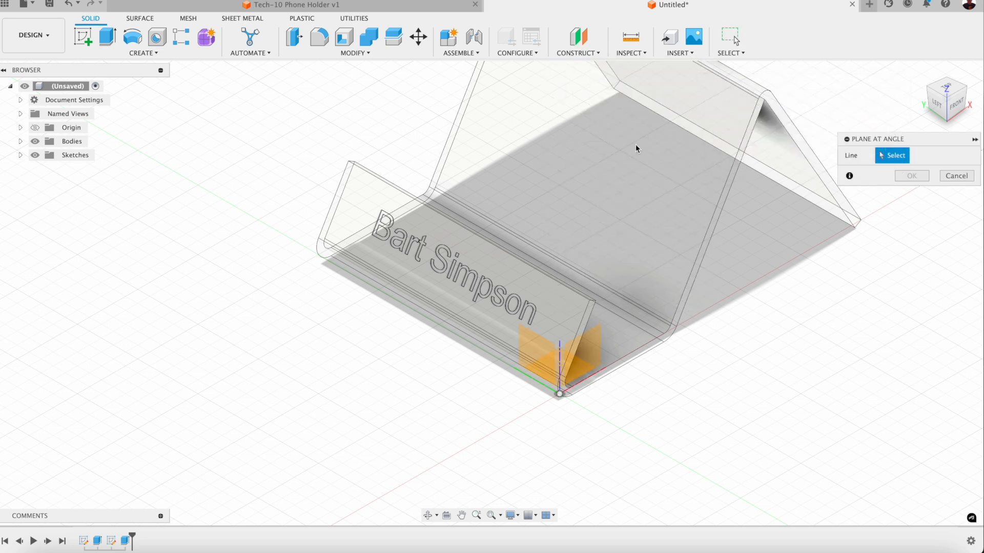
click(950, 109)
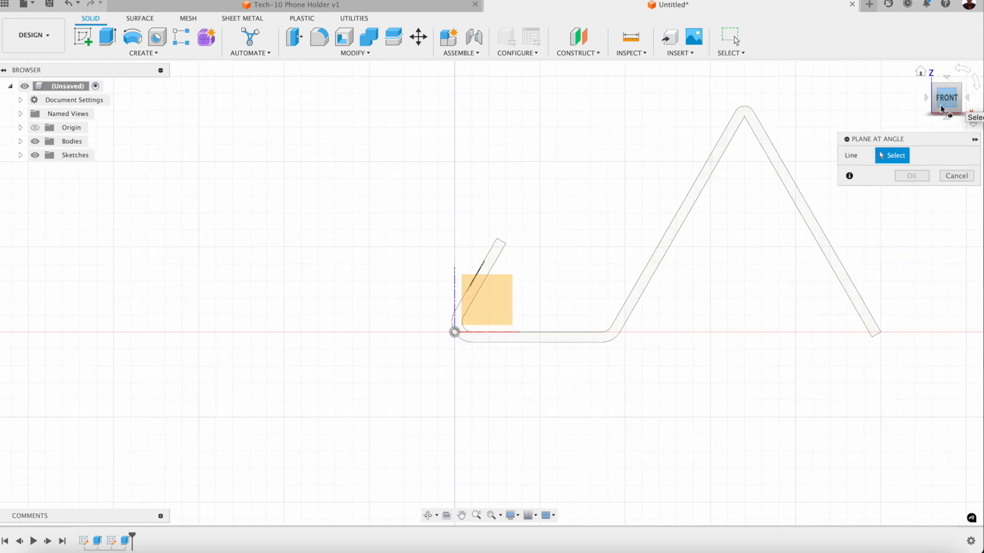
click(929, 101)
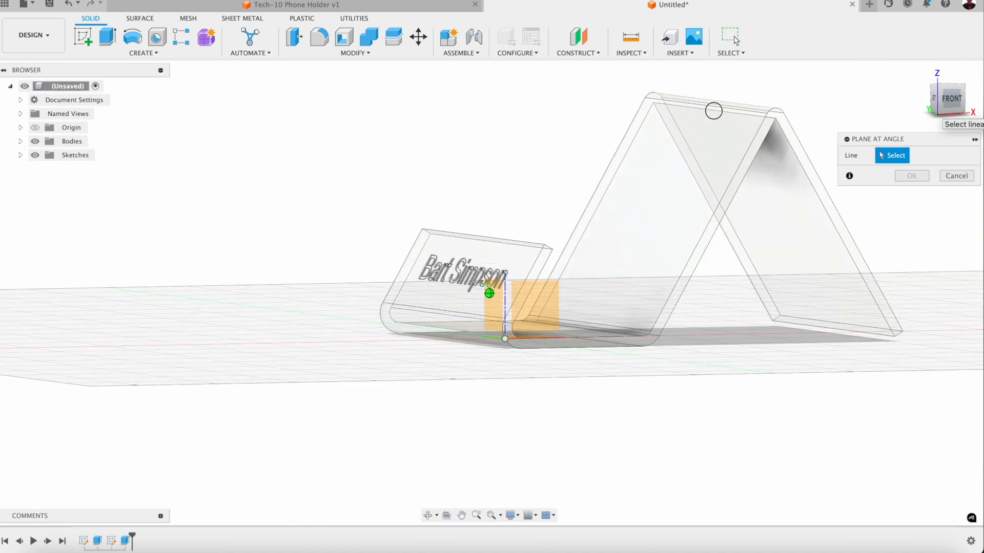
click(456, 310)
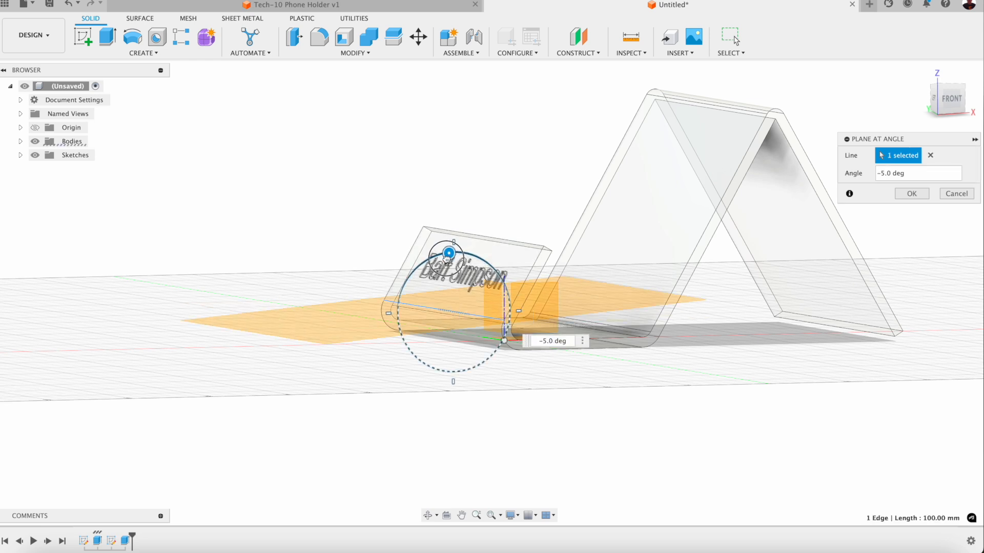
drag(454, 253, 478, 295)
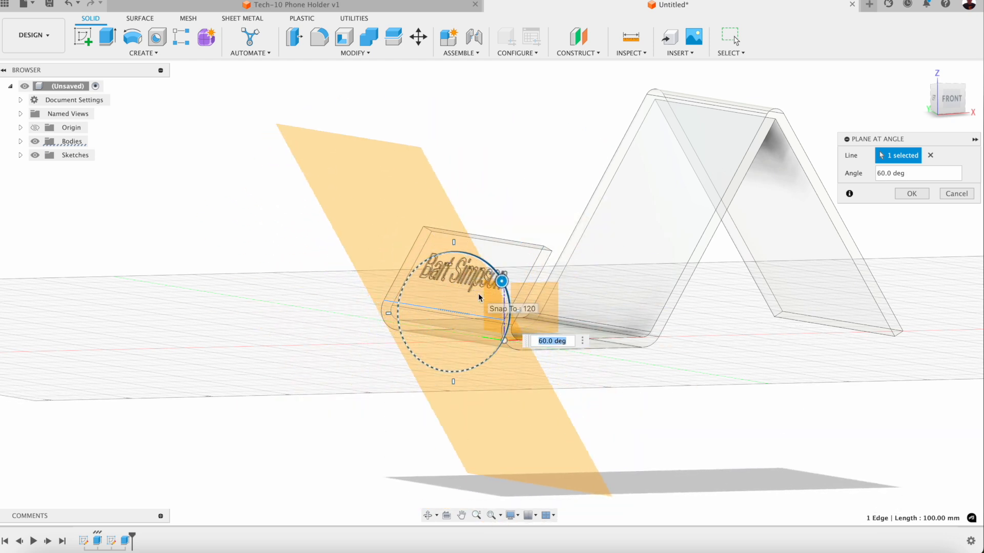
click(908, 199)
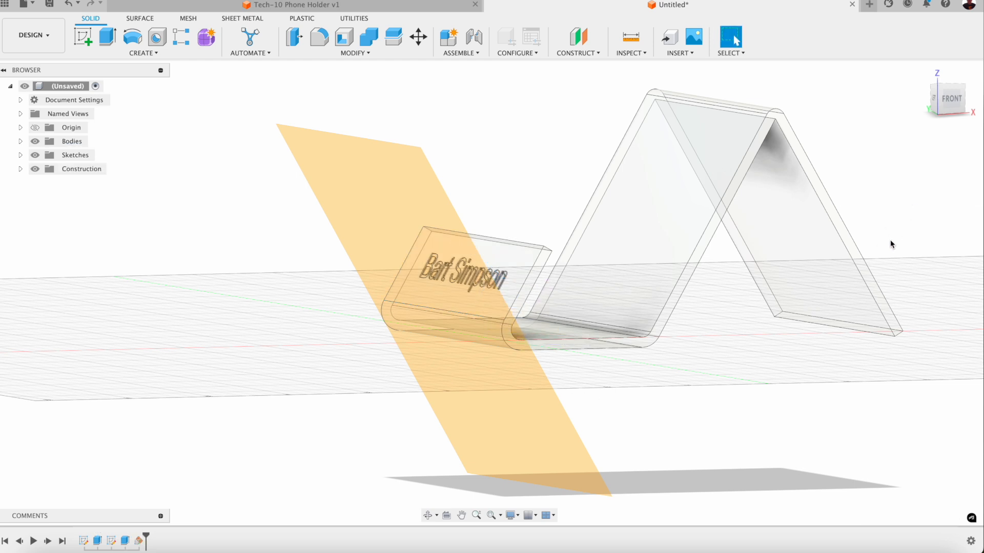
Step: Start a new sketch on the angled construction plane in front of the lip
click(508, 396)
click(83, 37)
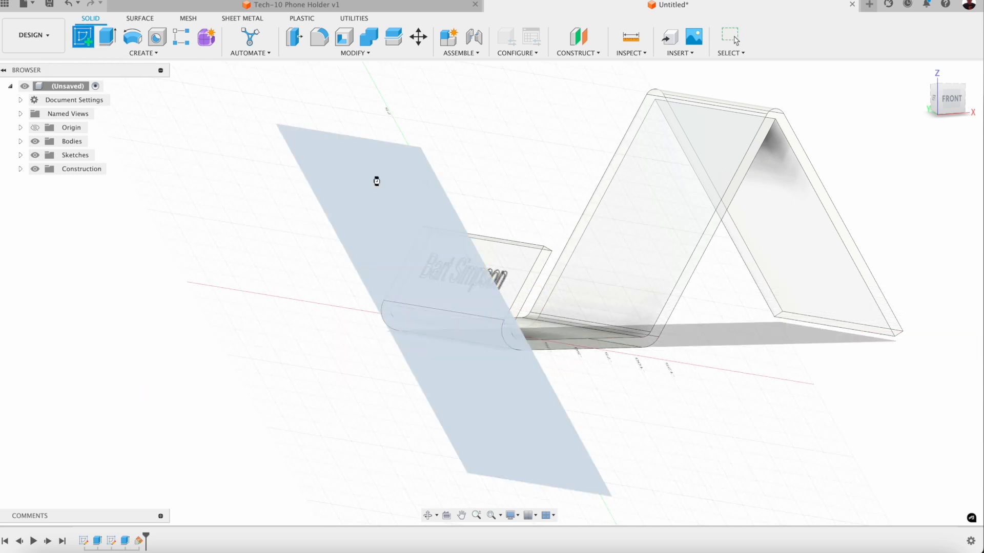
click(377, 179)
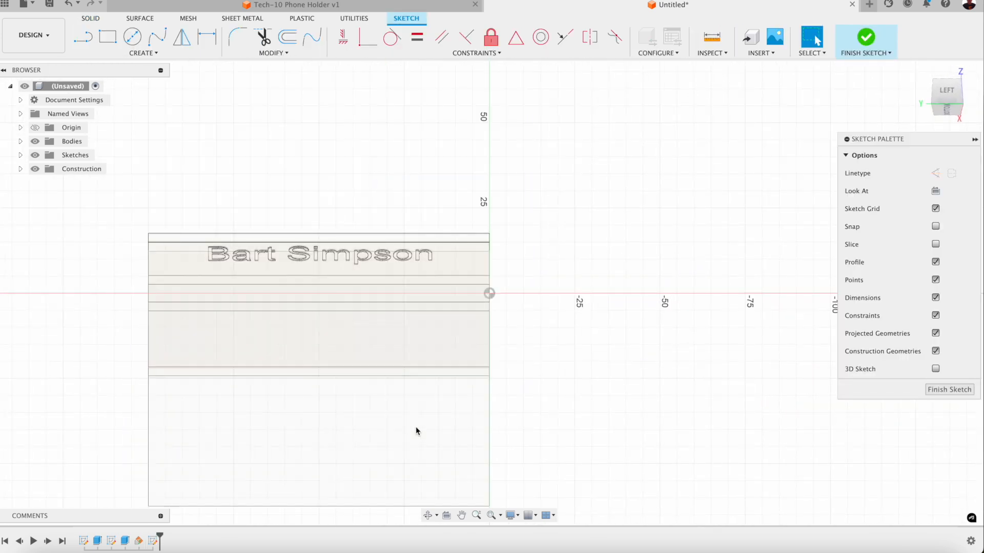
click(461, 514)
mouse_move(358, 327)
mouse_down()
mouse_move(485, 305)
mouse_move(478, 272)
mouse_up()
scroll(477, 272, up, 3)
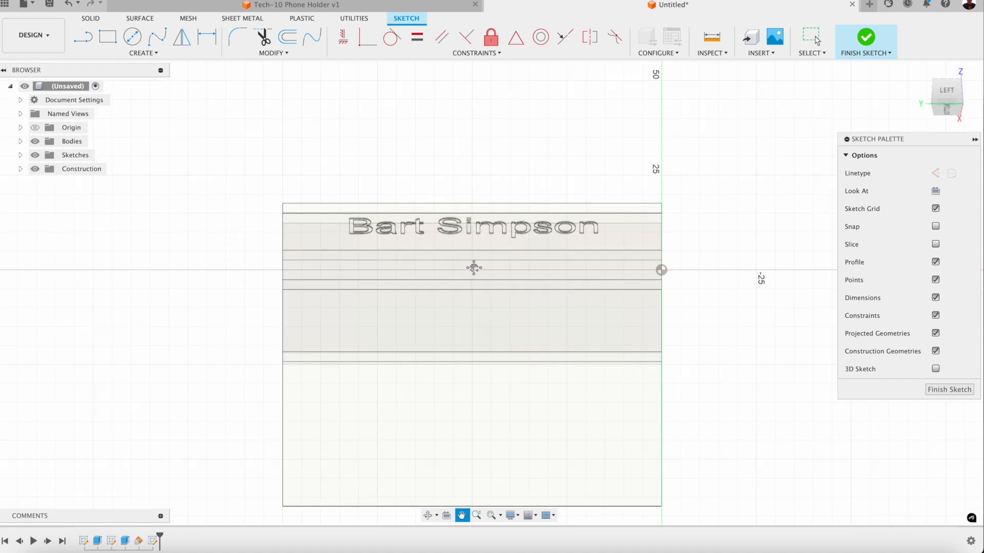
key(Escape)
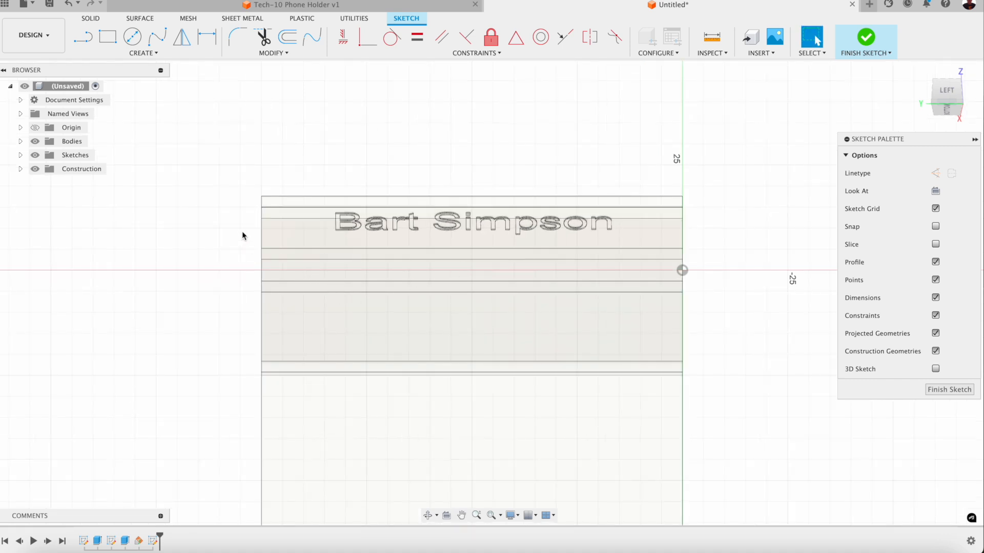
Step: Sketch a horizontal ellipse about 23.75 mm wide and 6.1 mm high in the empty area beyond the engraved name
click(144, 53)
click(97, 127)
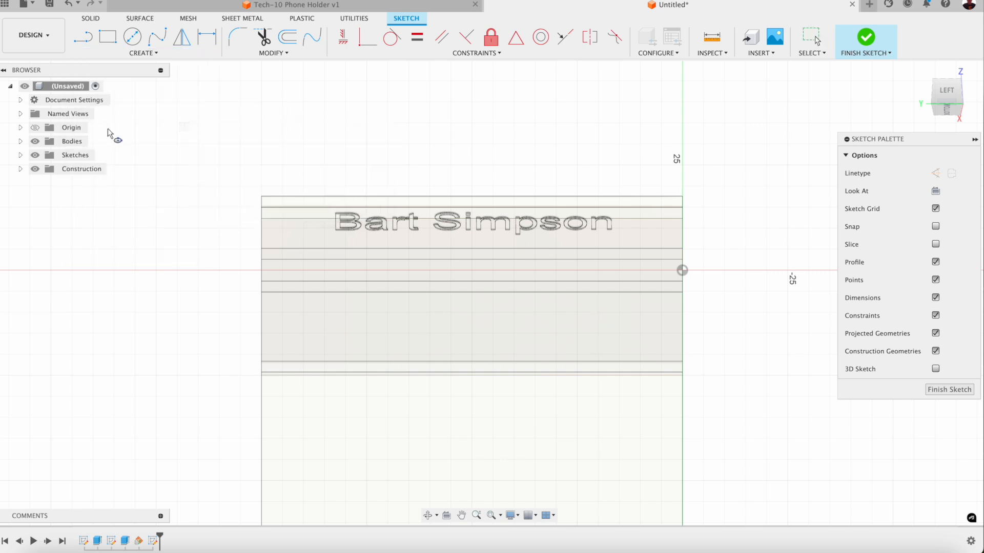
click(430, 122)
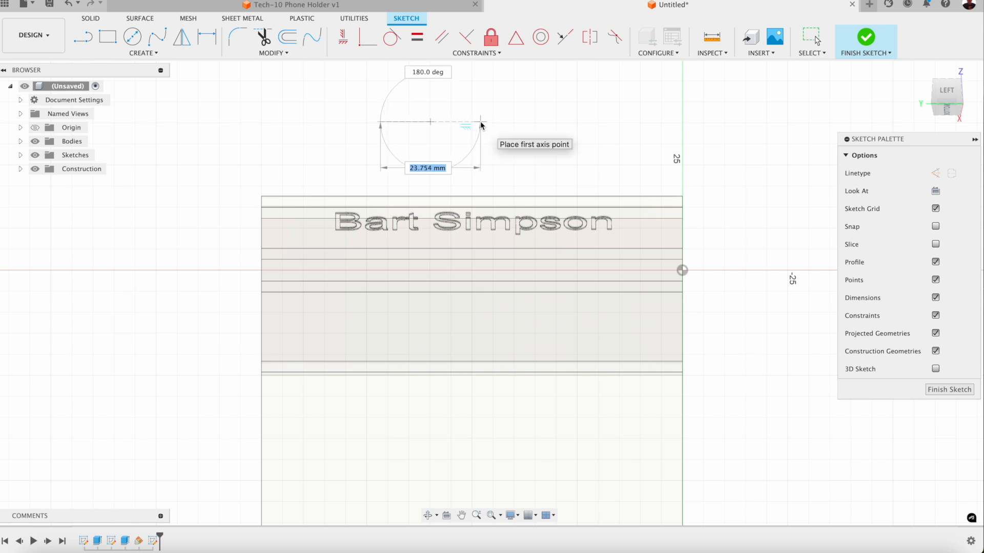
click(480, 122)
click(480, 115)
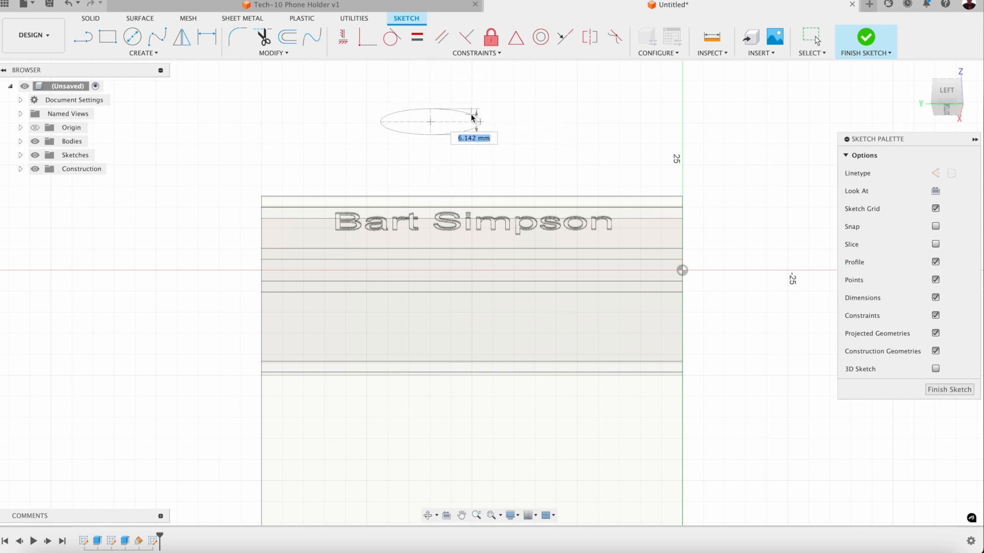
click(474, 123)
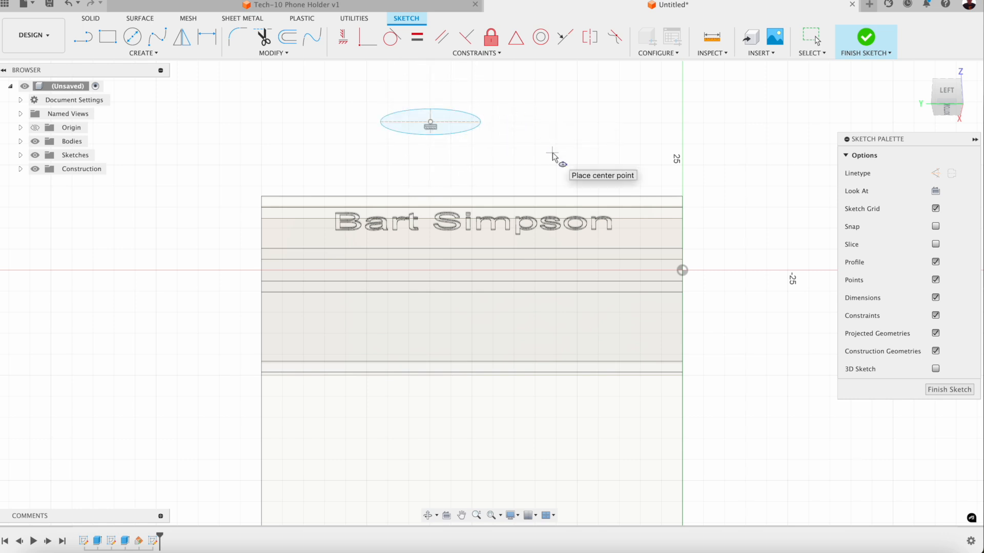
Step: Dimension the ellipse to 20 mm wide and 8 mm high
key(d)
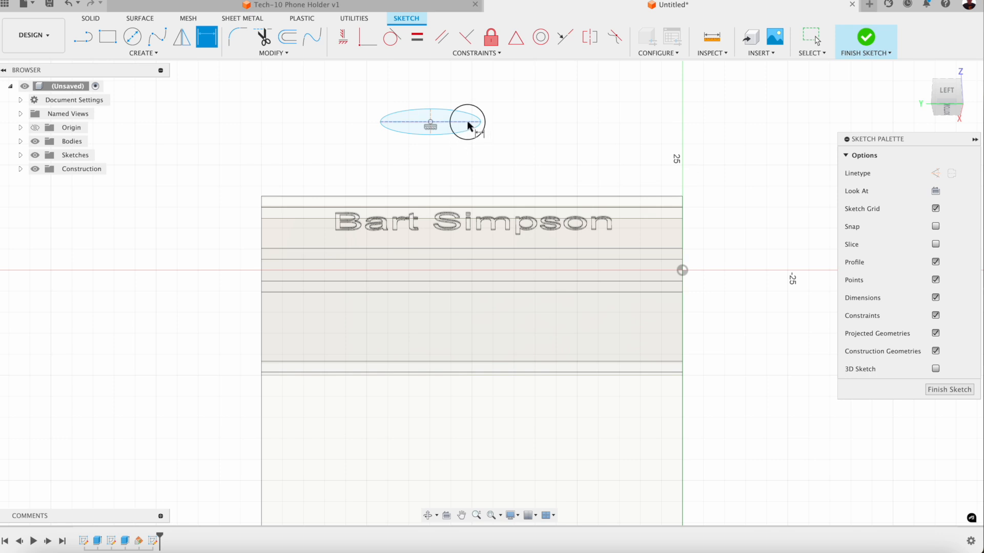
click(467, 122)
click(445, 154)
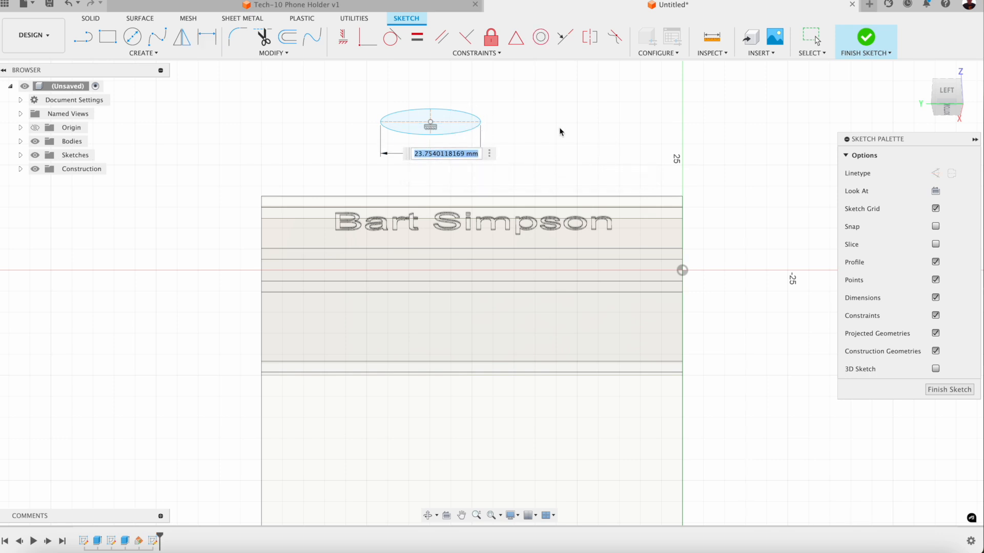
text(20)
key(Return)
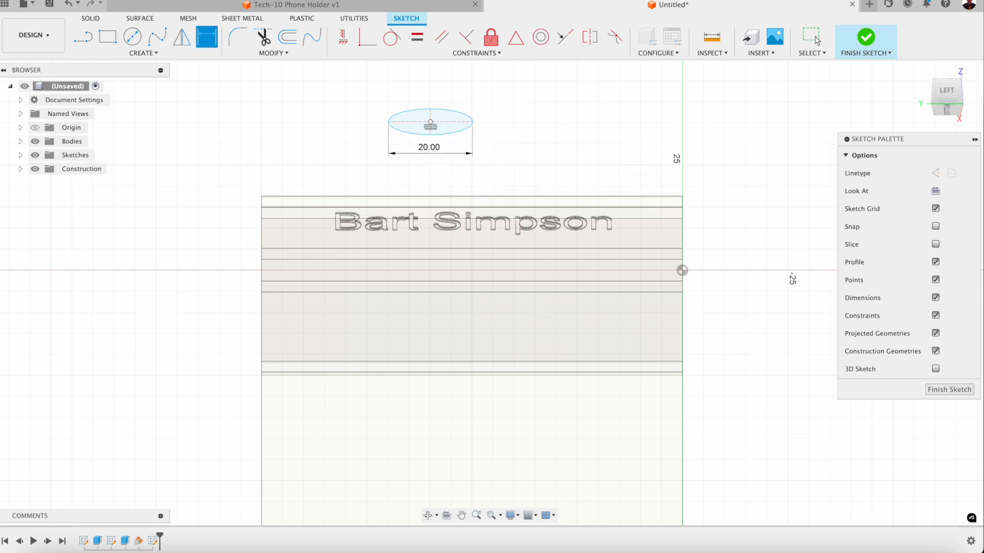
click(431, 116)
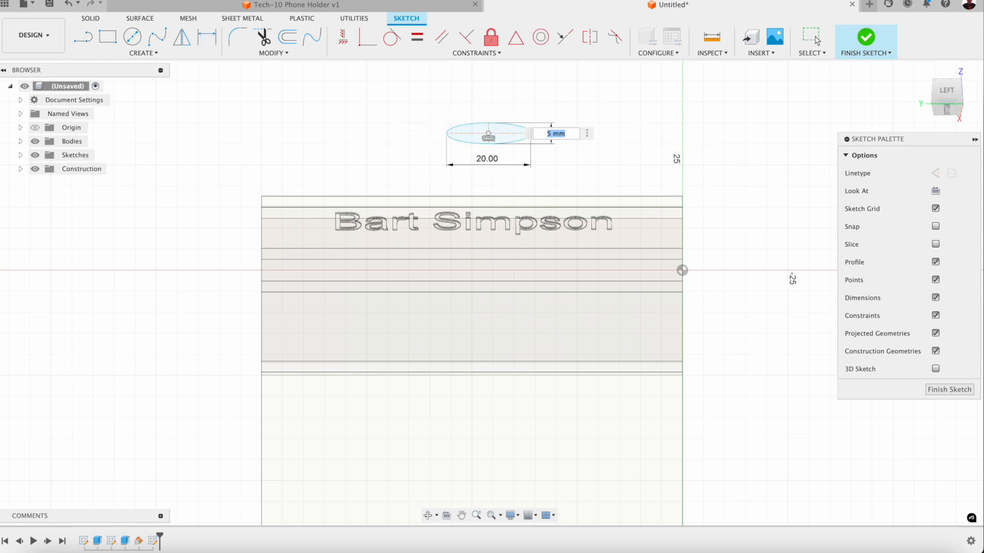
text(8)
key(Return)
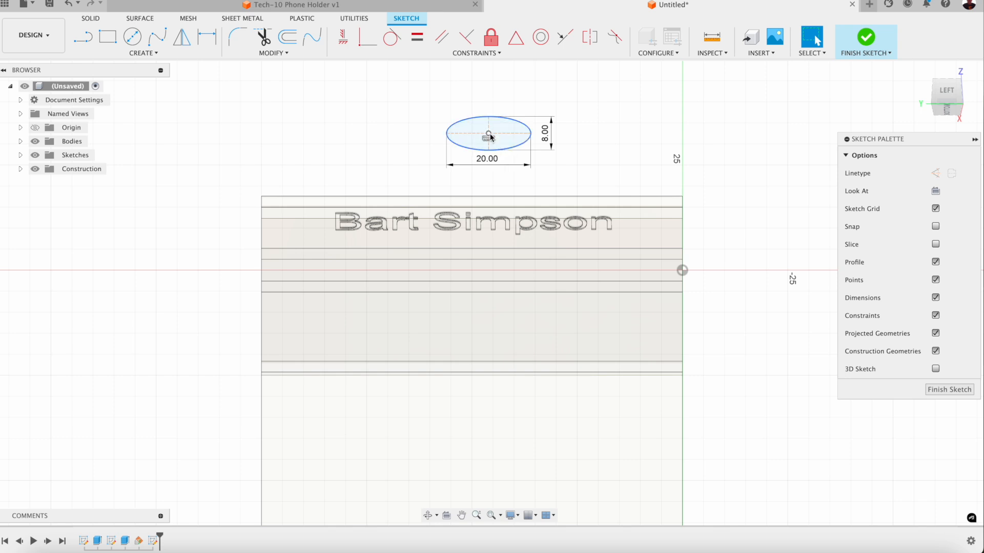
Step: Move the ellipse by its centre point onto the bend below the engraved name, near the middle of the holder
drag(488, 134, 474, 273)
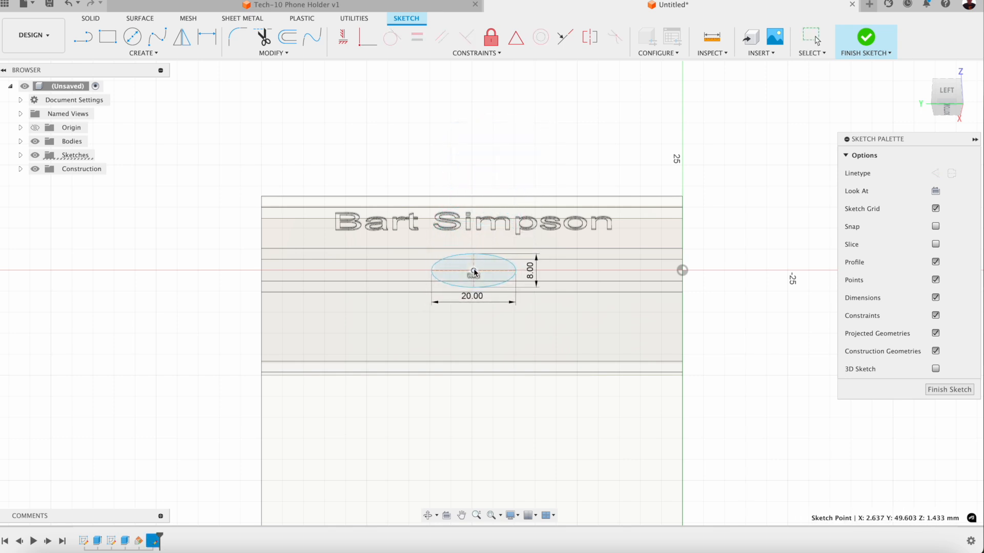
click(305, 249)
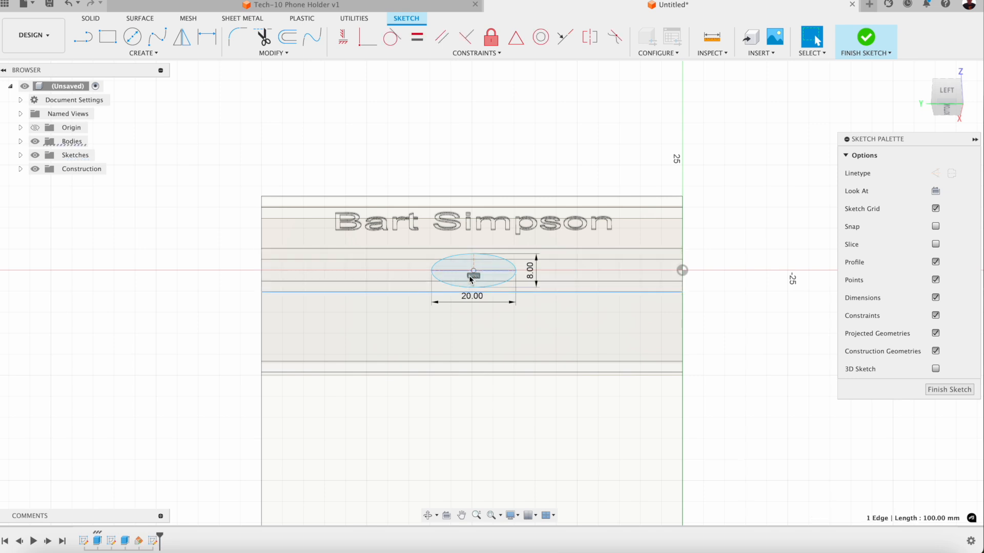
mouse_move(475, 272)
mouse_down()
mouse_move(493, 282)
mouse_move(471, 272)
mouse_up()
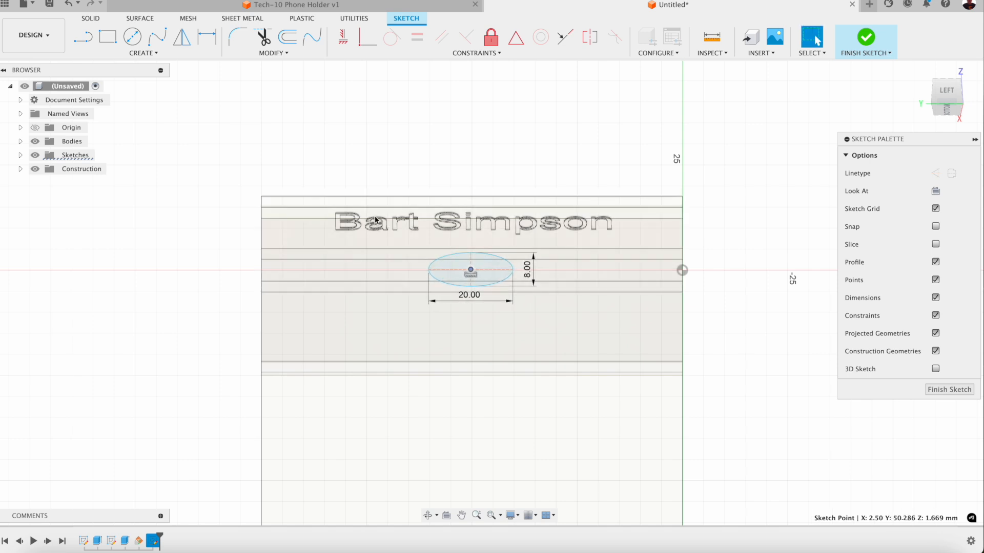
key(d)
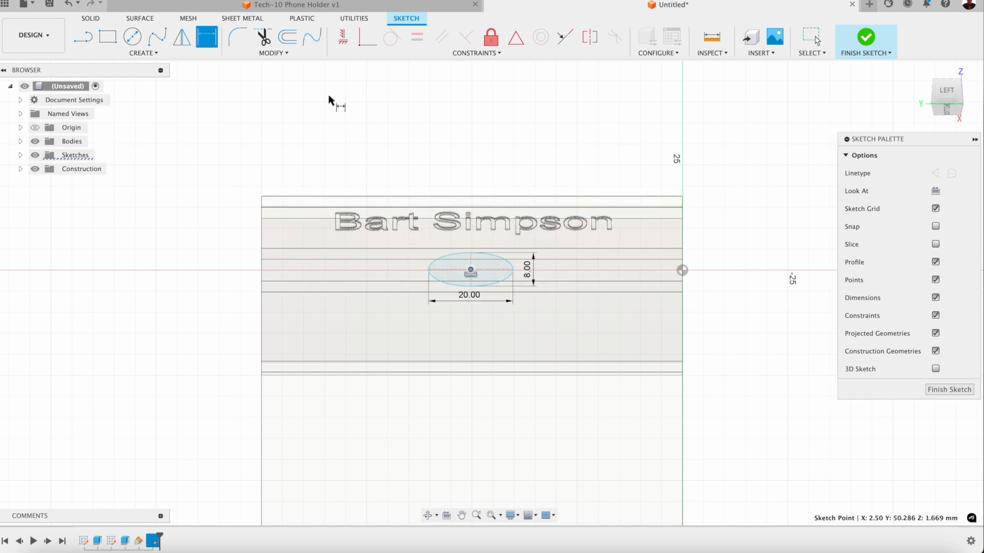
click(262, 266)
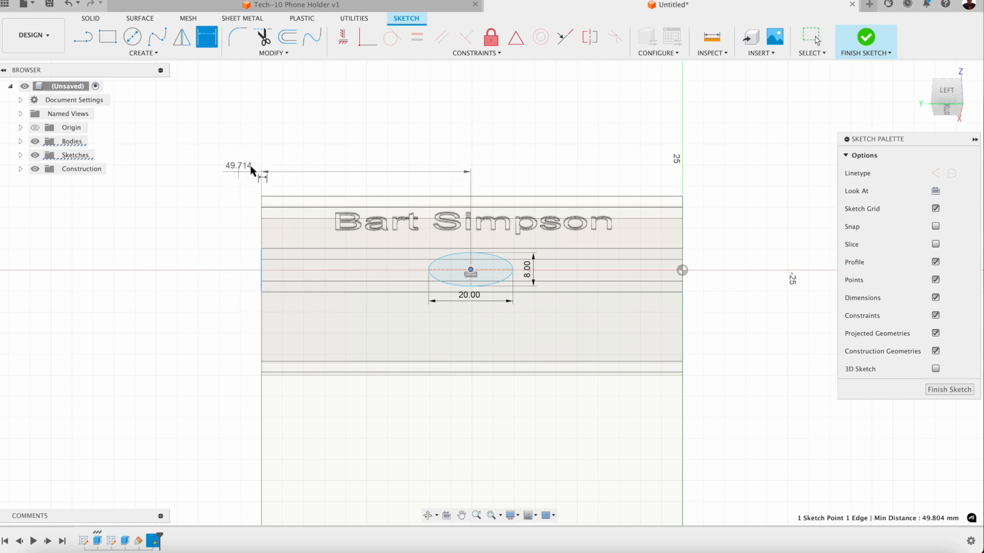
key(Escape)
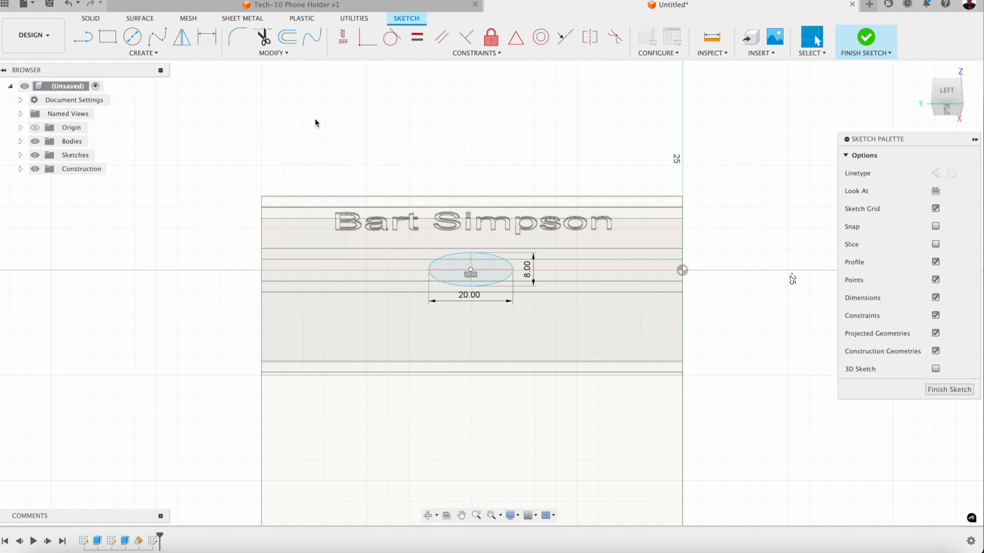
Step: Dimension the ellipse's centre 50 mm from the holder's side edge
key(d)
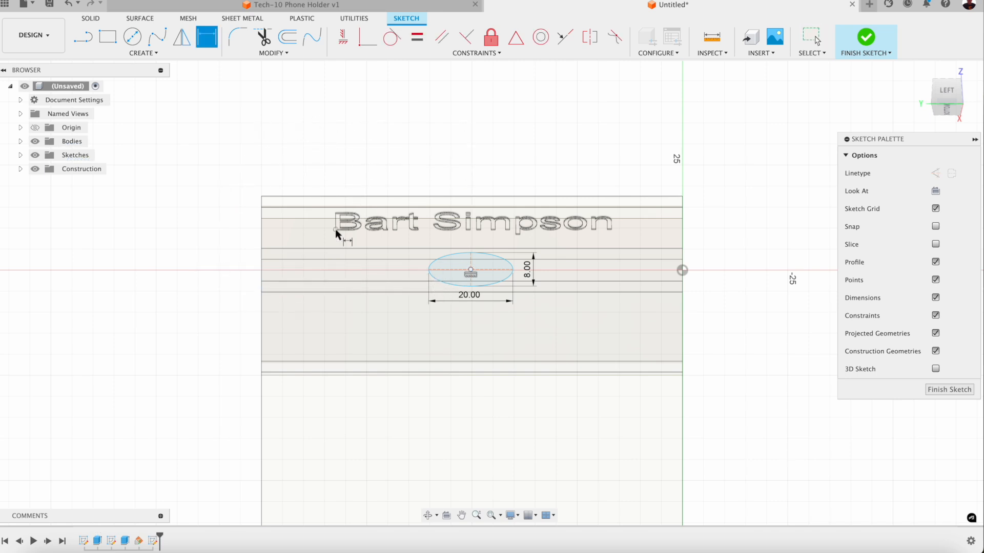
click(471, 270)
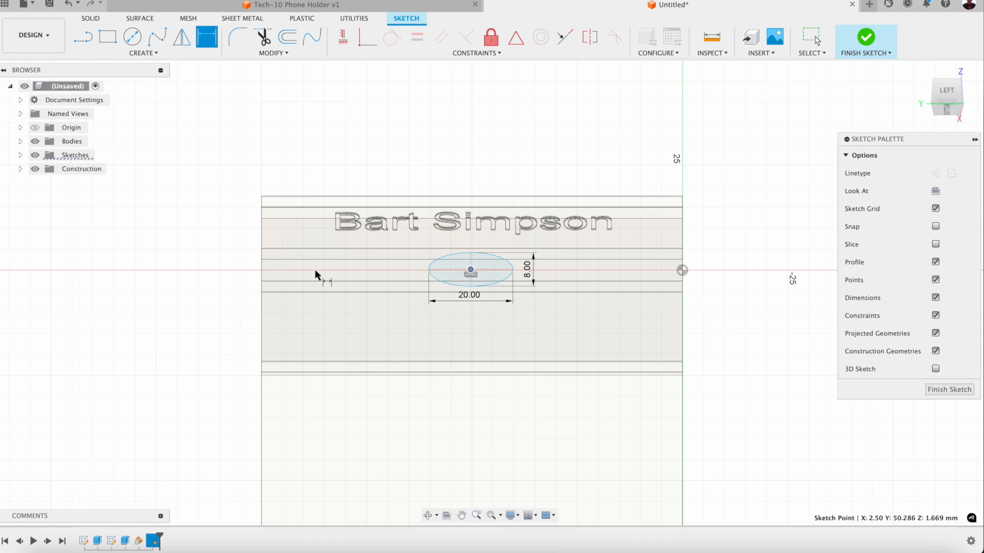
click(261, 271)
click(363, 149)
text(50)
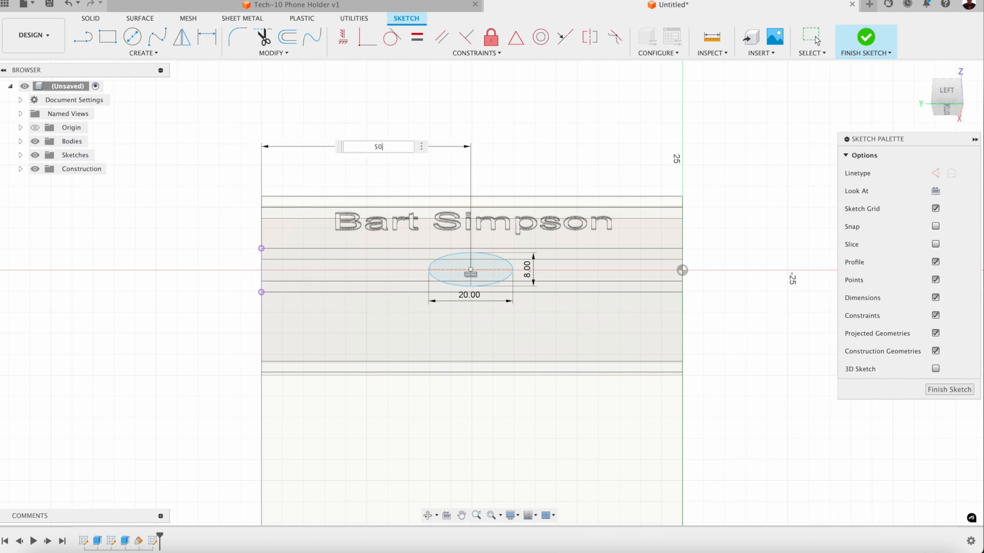
key(Return)
Step: Fine-tune the ellipse's height so its centre lies on the sketch's horizontal axis through the origin
scroll(442, 274, up, 3)
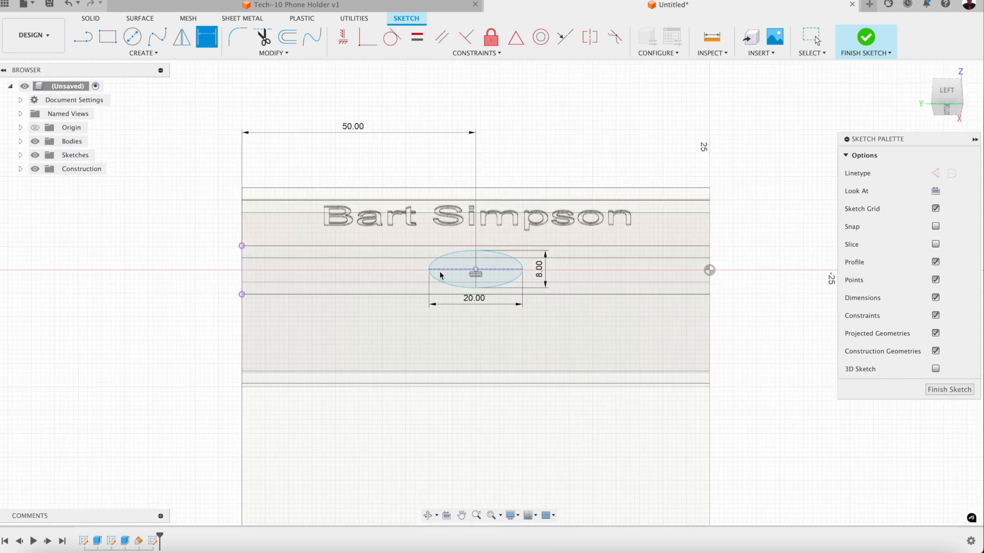
key(Escape)
mouse_move(489, 270)
mouse_down()
mouse_move(490, 257)
mouse_move(488, 282)
mouse_move(488, 271)
mouse_up()
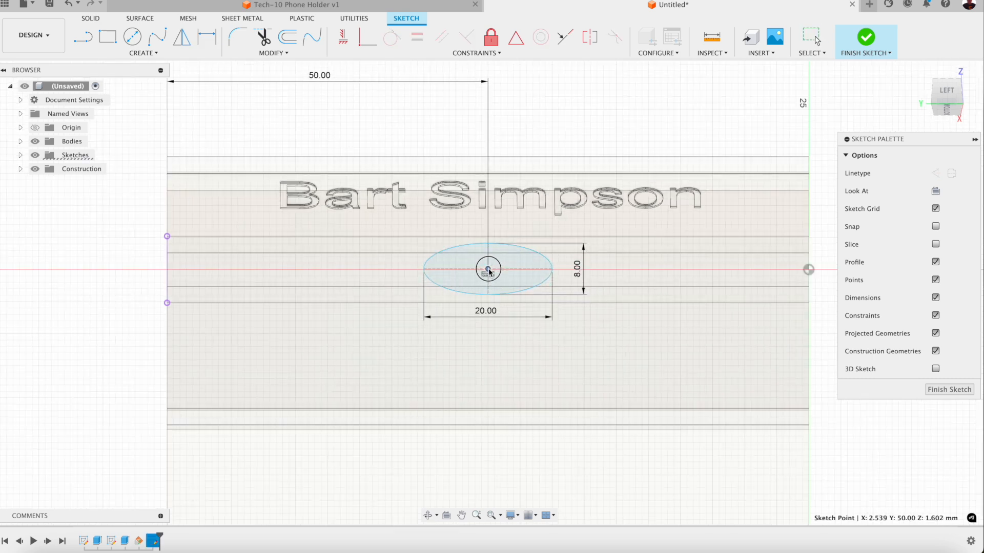
scroll(488, 271, up, 3)
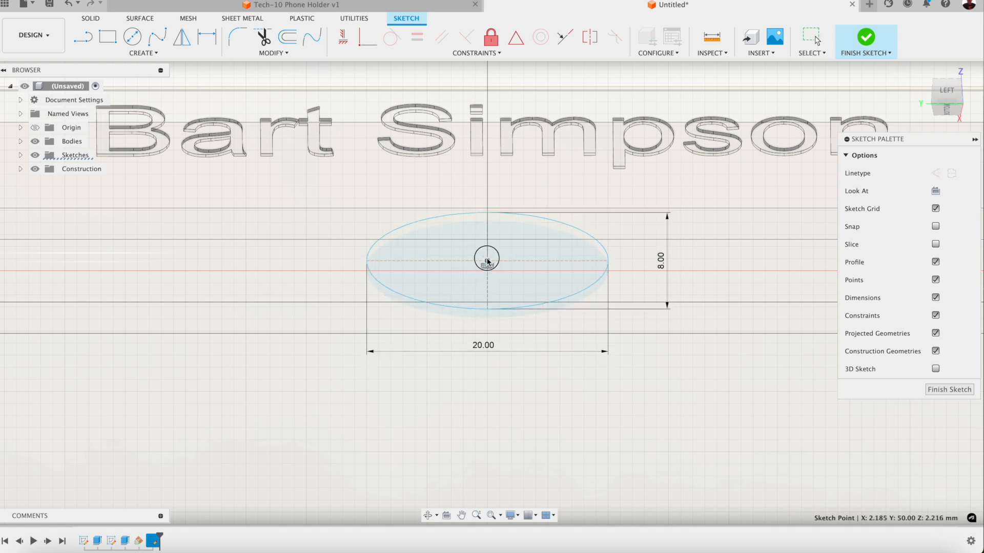
drag(489, 272, 489, 275)
scroll(488, 273, up, 4)
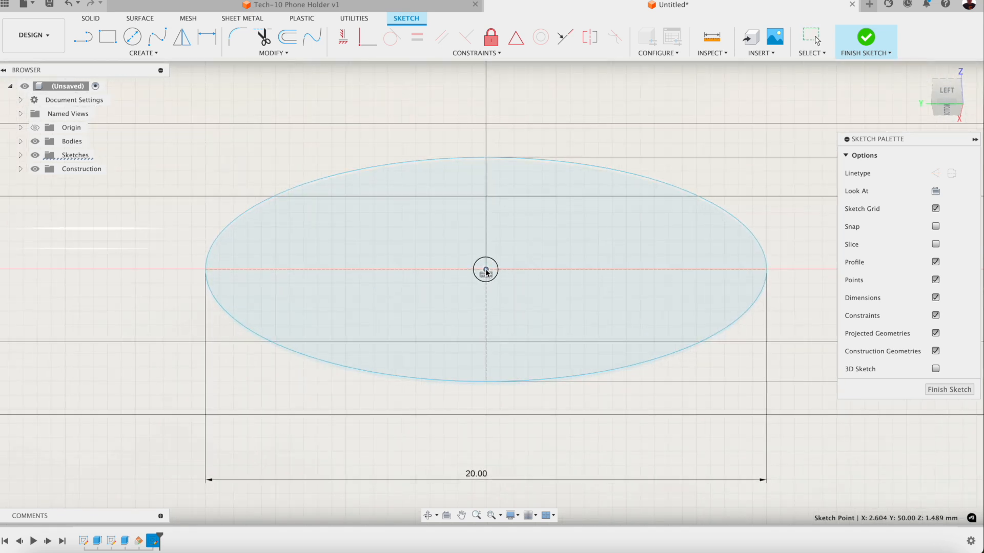
key(Escape)
scroll(485, 273, down, 5)
scroll(485, 273, down, 2)
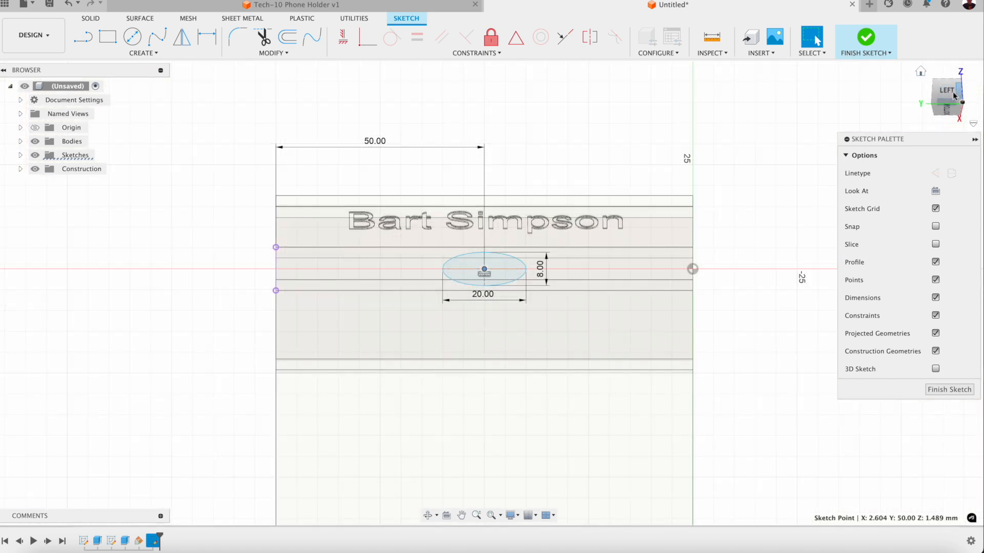
Step: Cut the ellipse profile through the holder's front bend with a symmetric extrude, 3 mm to each side
drag(947, 91, 898, 114)
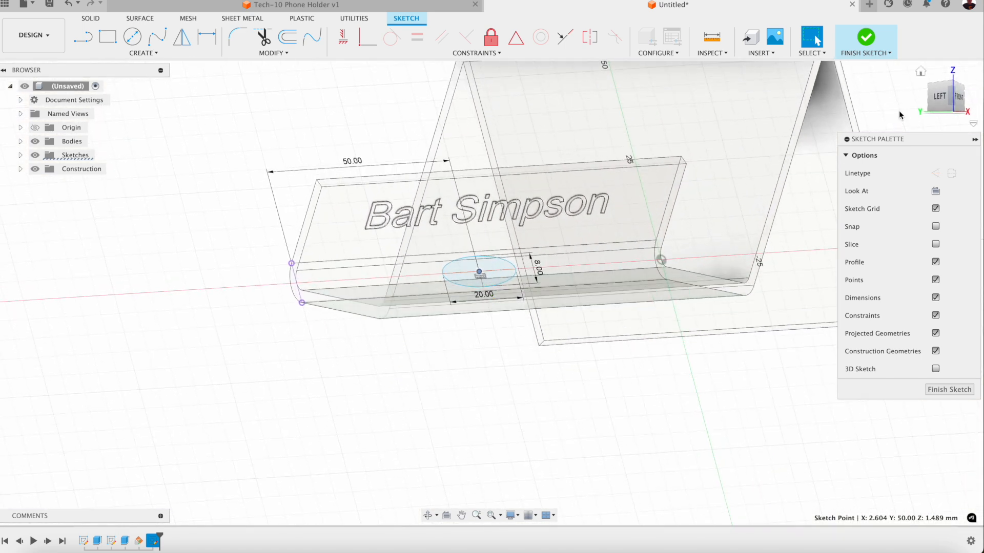
key(e)
click(481, 269)
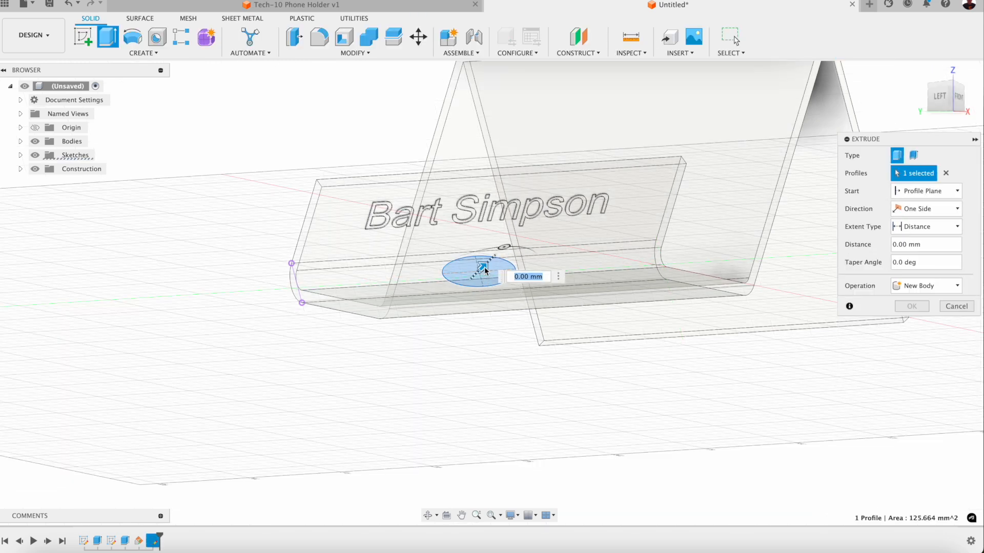
click(925, 208)
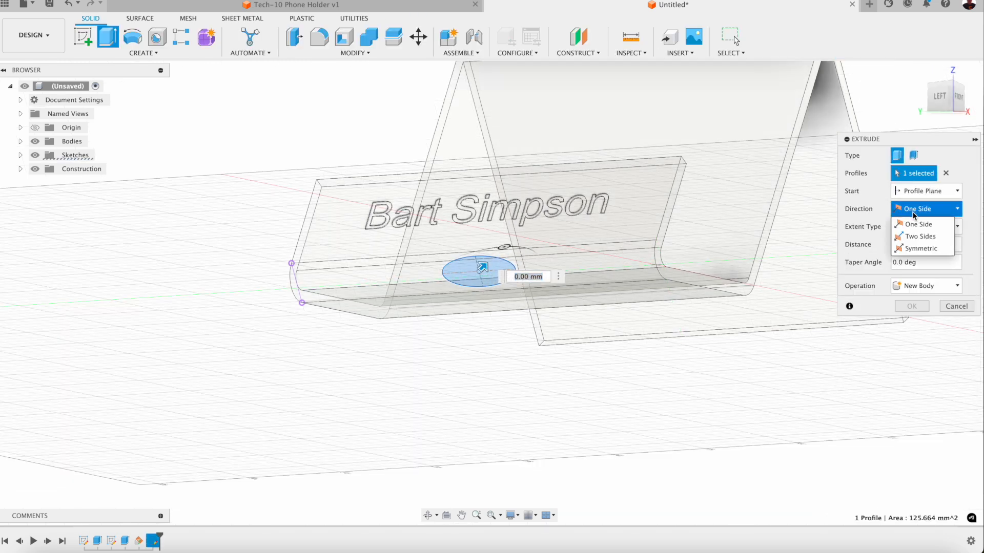
click(914, 249)
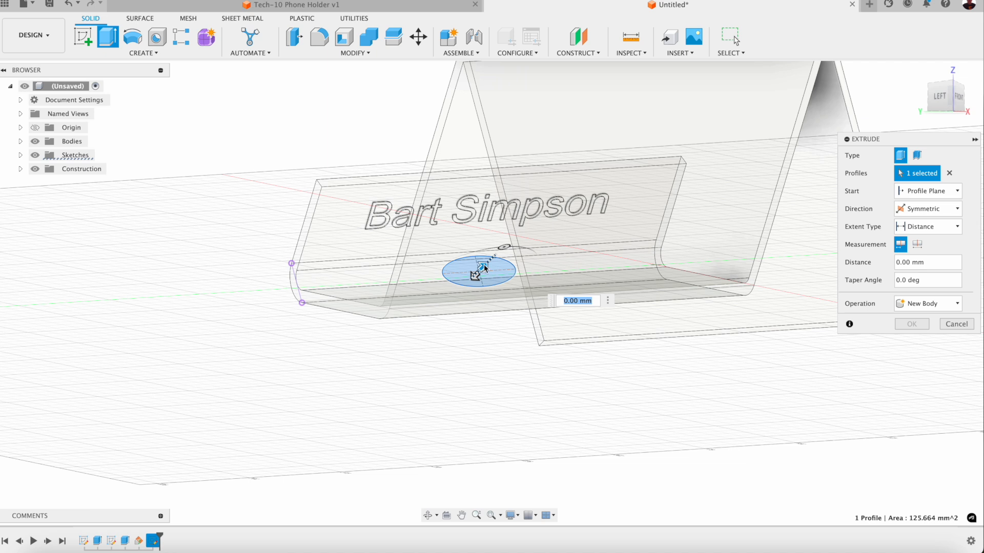
drag(484, 267, 491, 258)
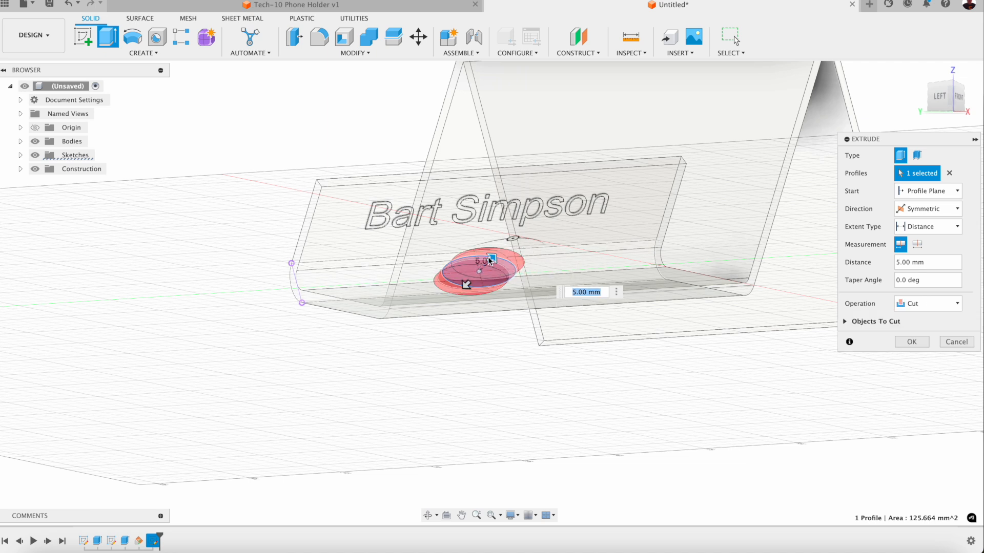
text(3)
click(907, 341)
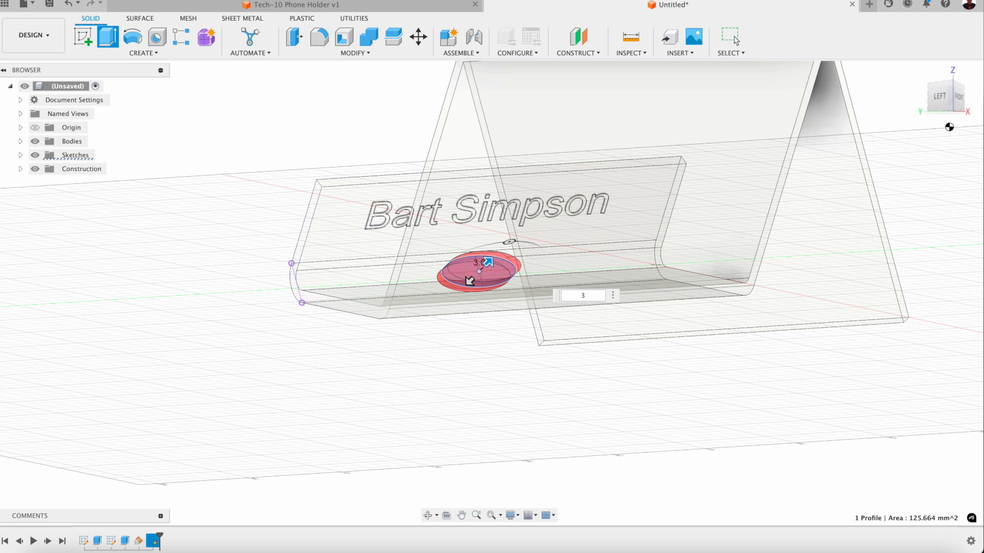
shift+middle_drag(954, 102, 898, 97)
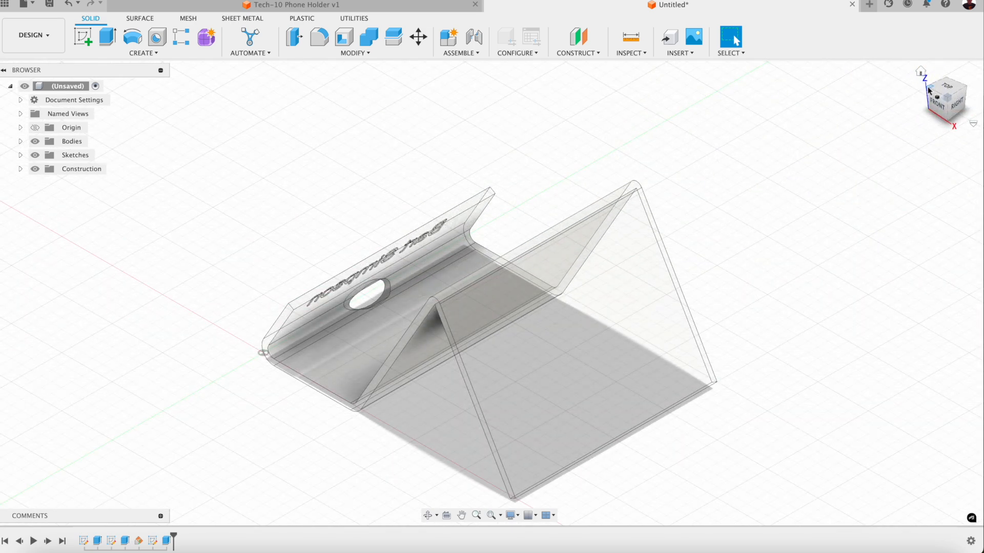
click(927, 91)
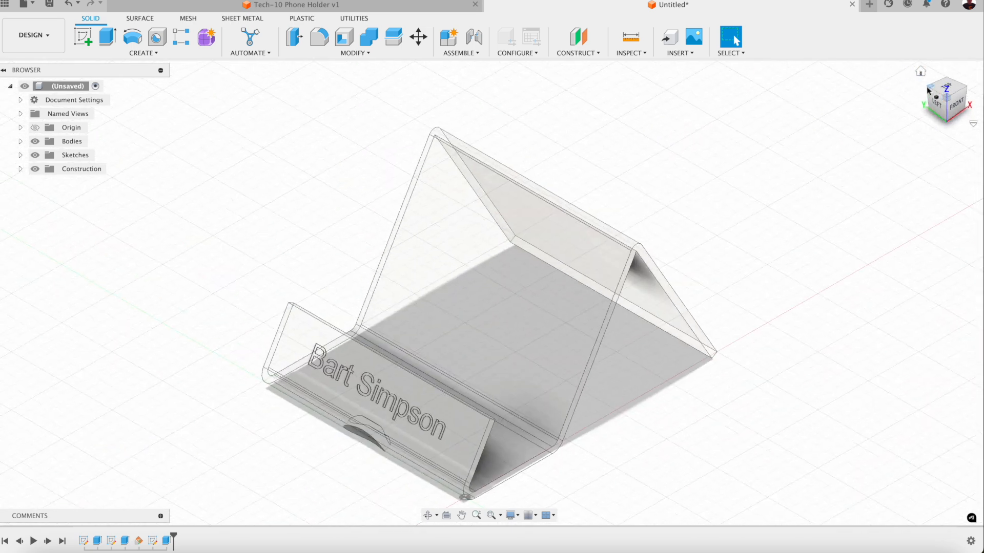
click(45, 5)
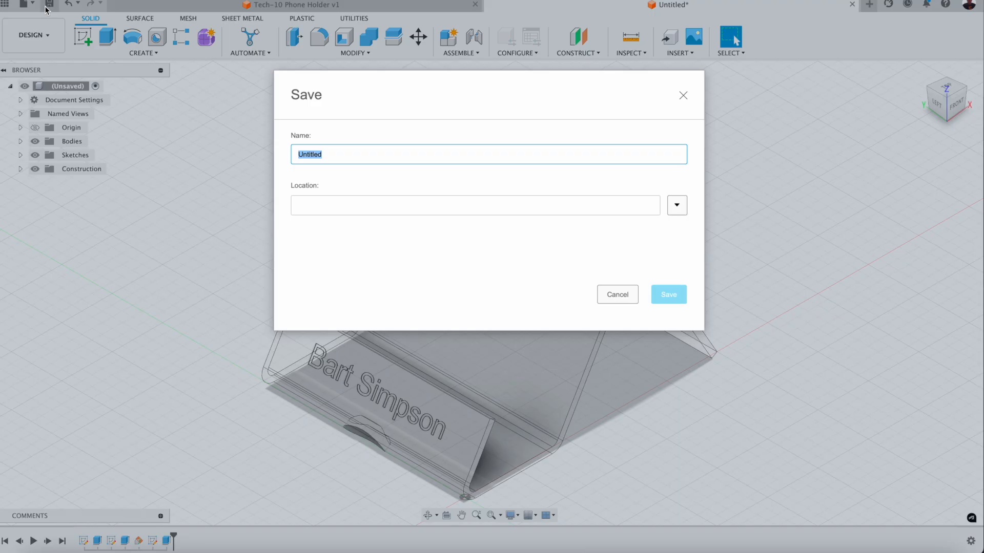
click(636, 299)
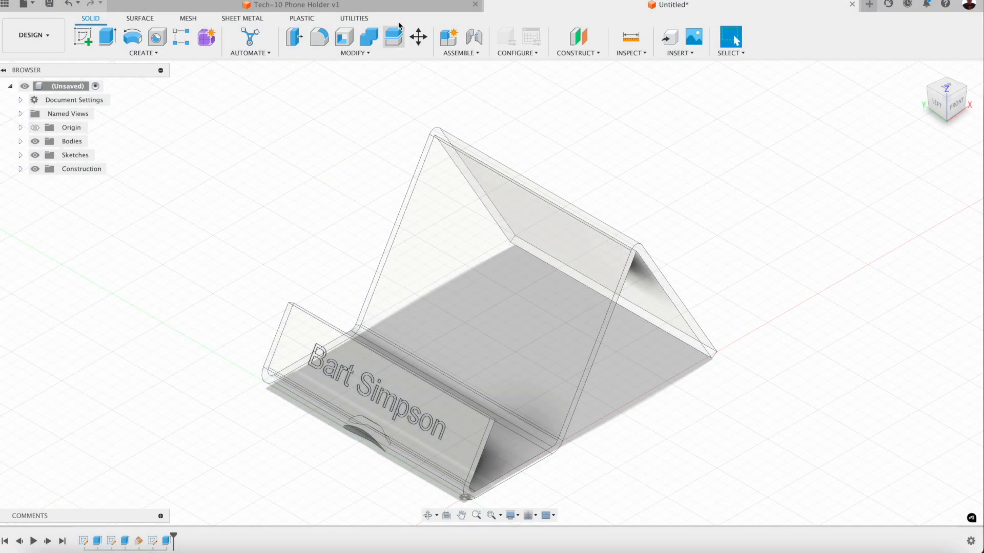